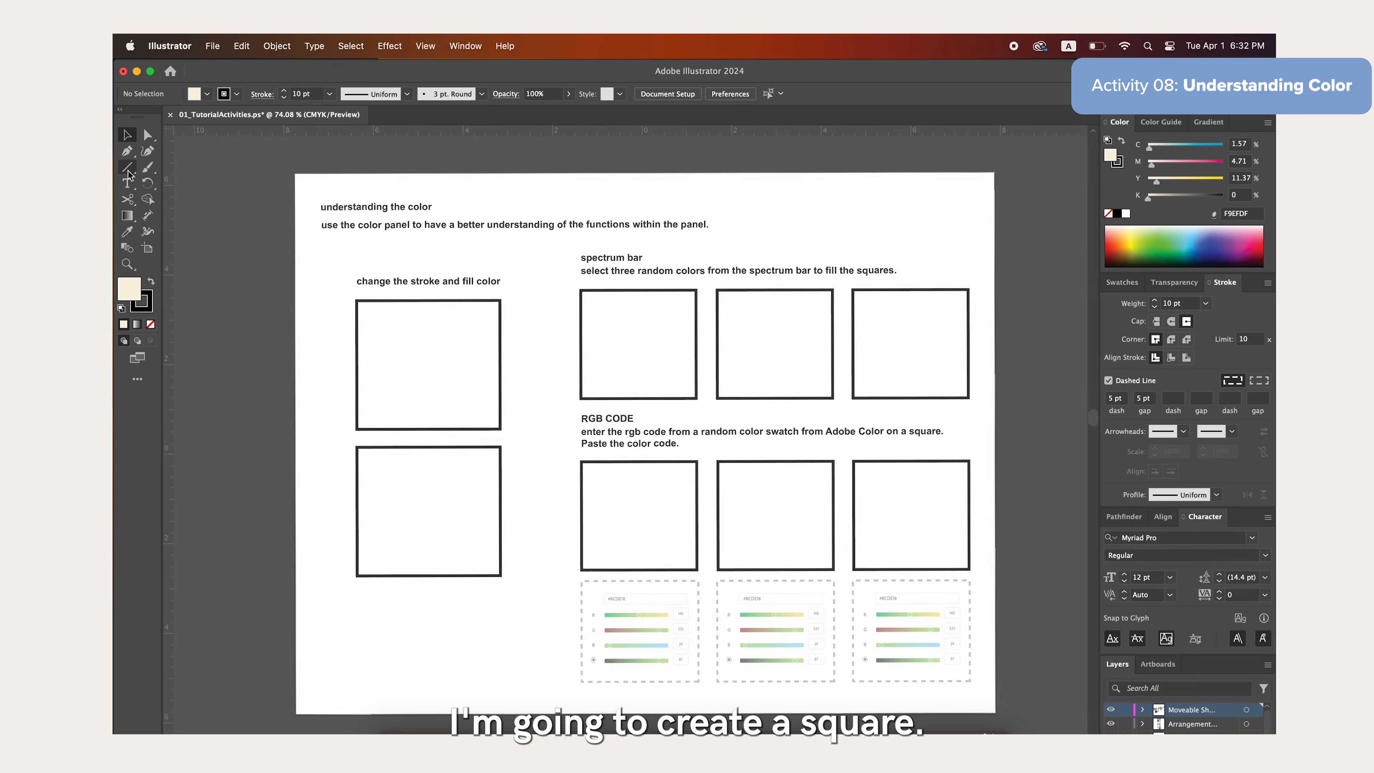
# Draw a rectangle over the upper box in the 'change the stroke and fill color' section.
pyautogui.click(126, 170)
pyautogui.click(199, 169)
pyautogui.moveTo(352, 300); pyautogui.dragTo(495, 431)
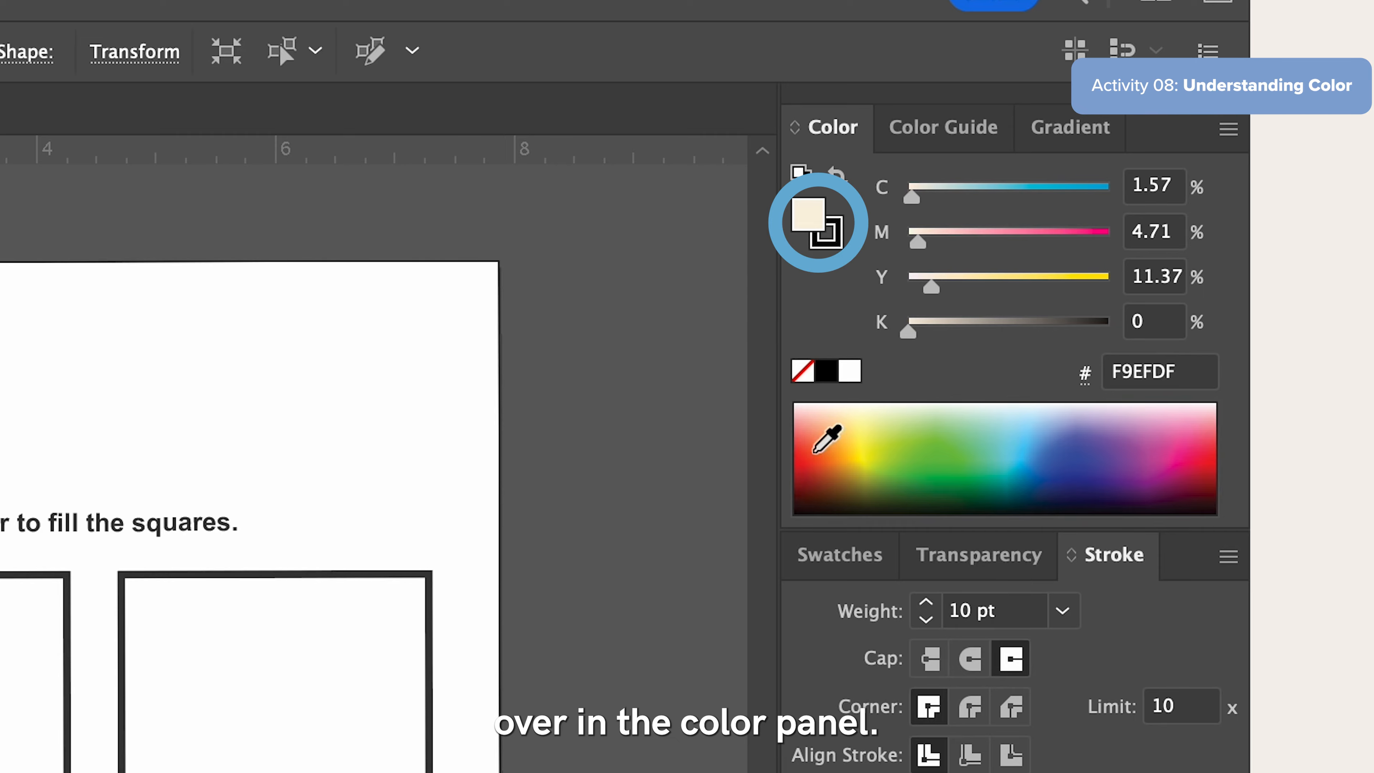
pyautogui.click(849, 566)
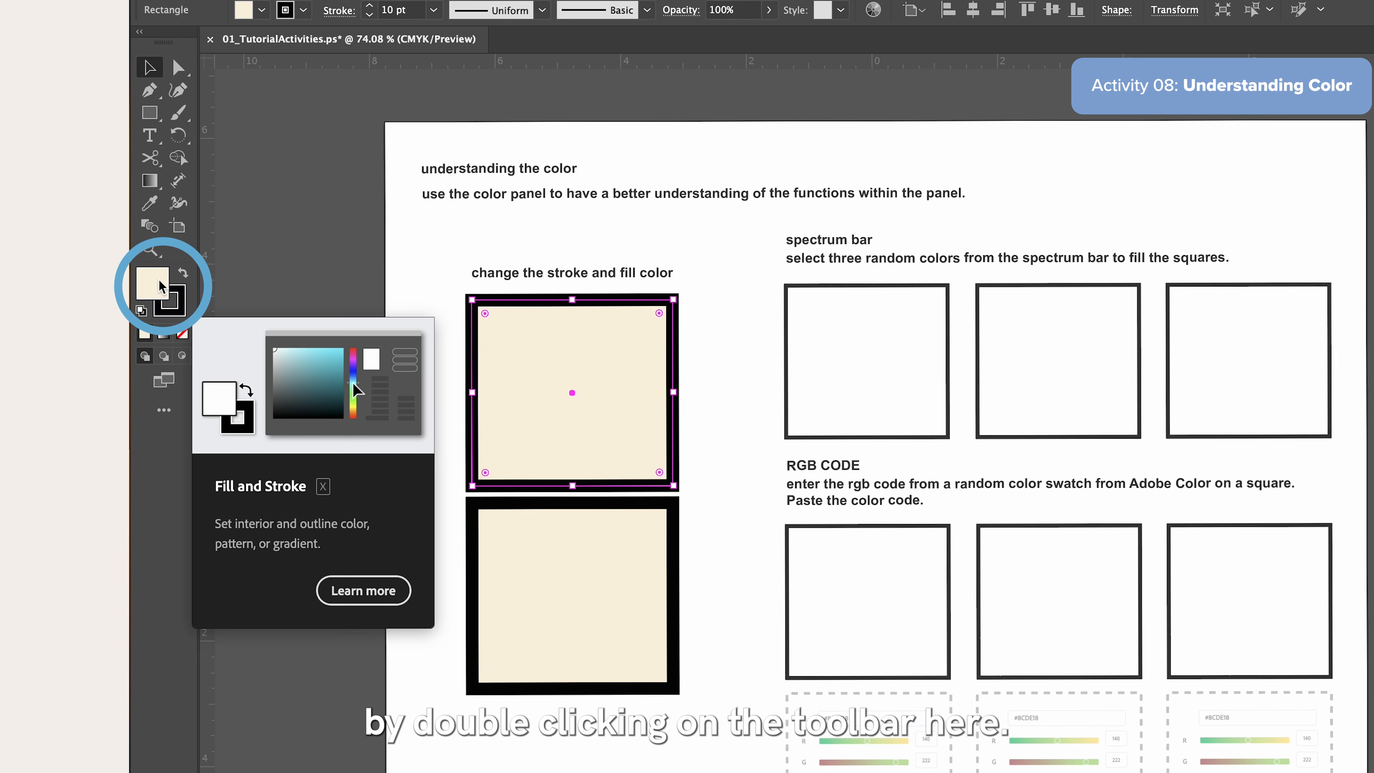
# Give the upper square an orange fill and a brown stroke (755B36).
pyautogui.doubleClick(161, 287)
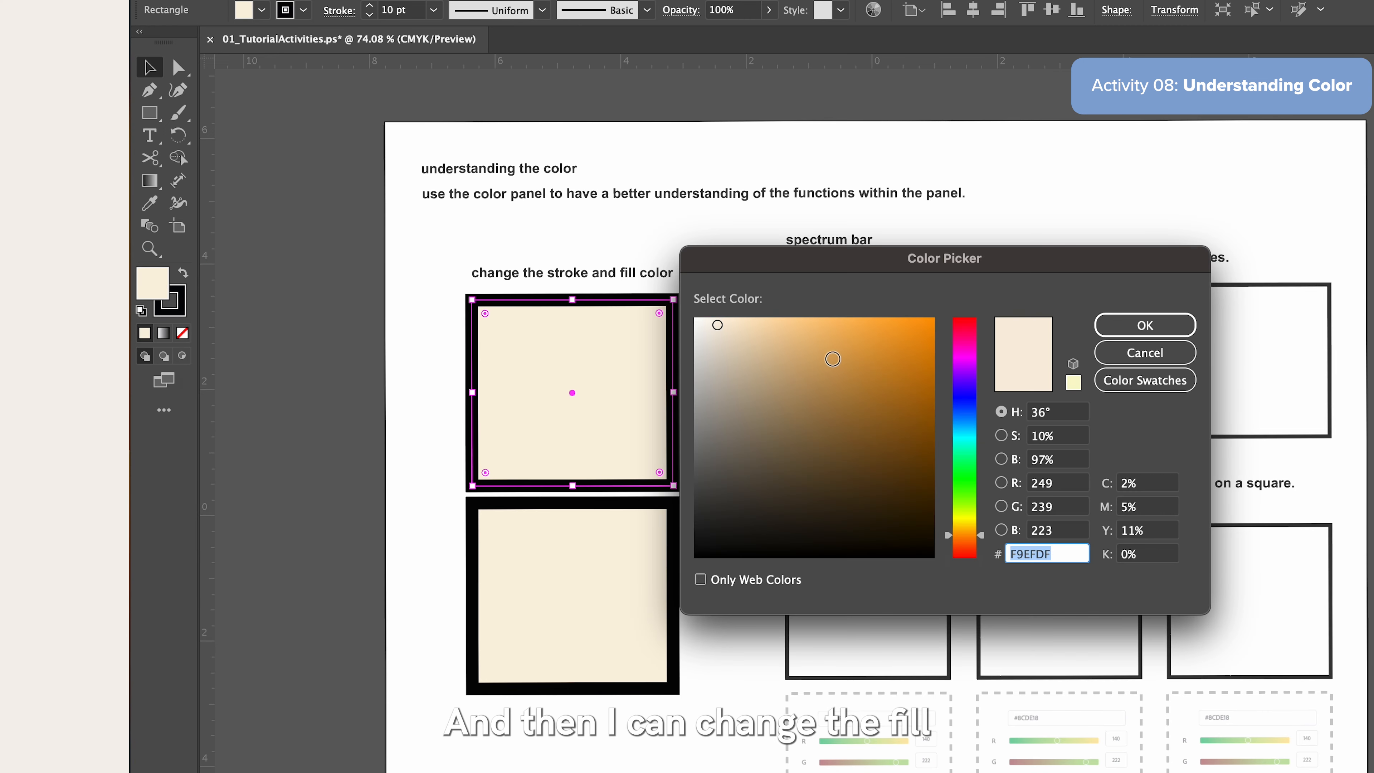
pyautogui.click(875, 342)
pyautogui.click(1124, 323)
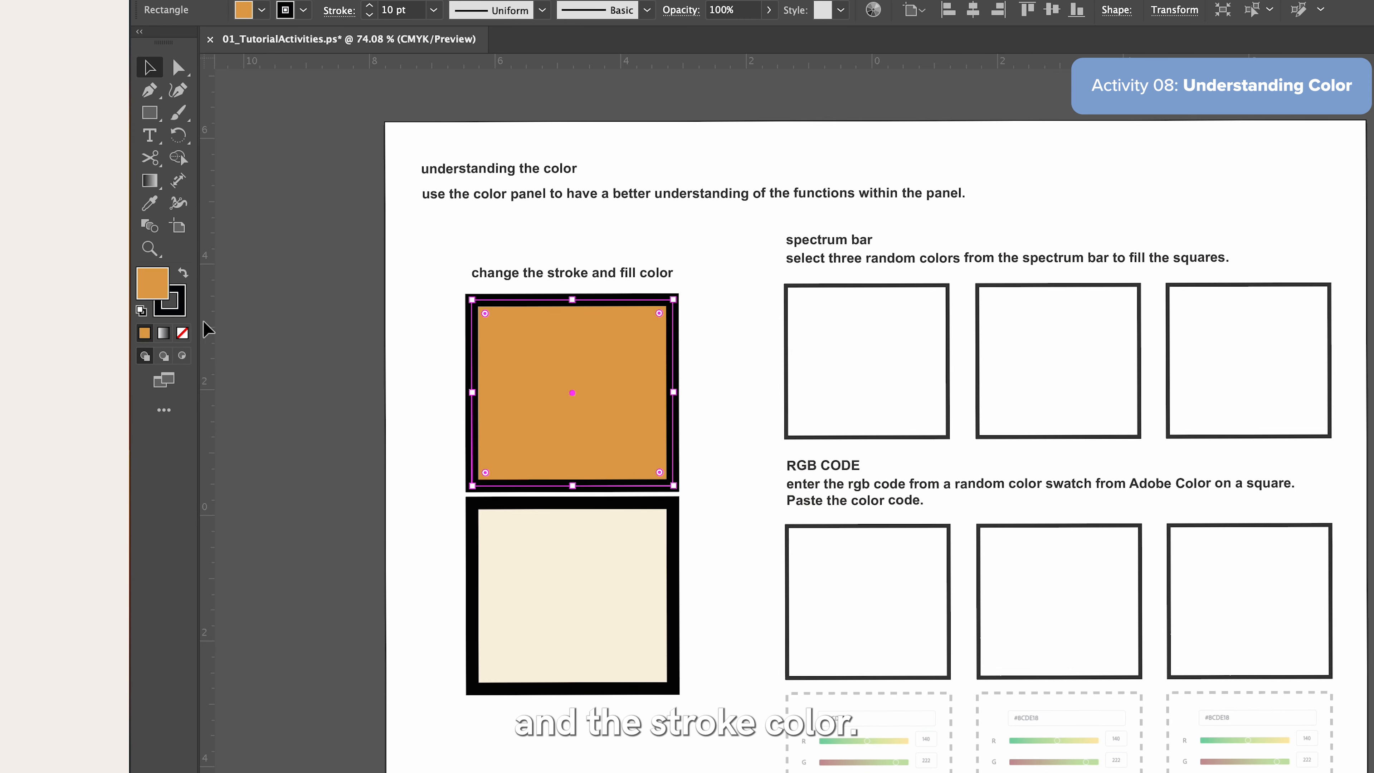
pyautogui.doubleClick(181, 316)
pyautogui.click(822, 446)
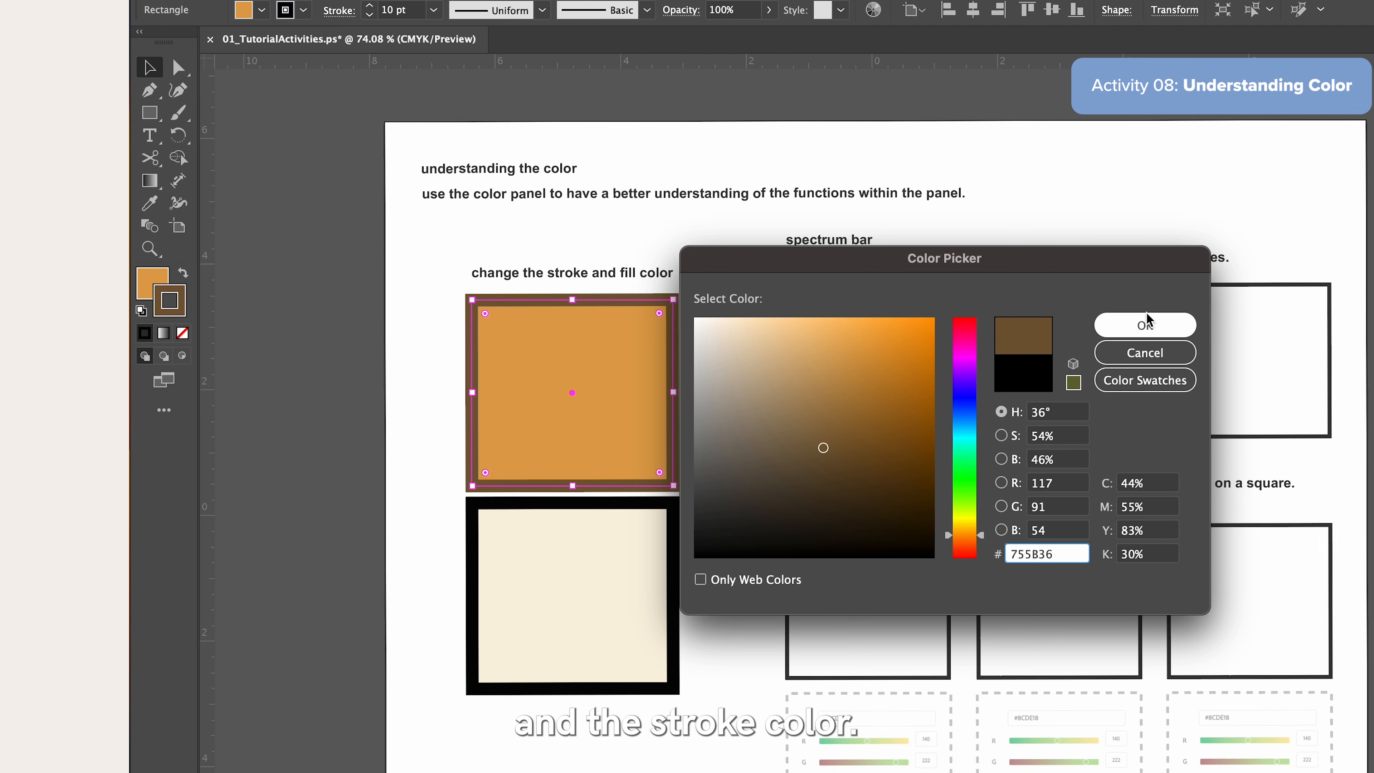
pyautogui.click(1145, 324)
# Give the lower square a teal fill (2CA893) and a dark brown stroke.
pyautogui.click(664, 563)
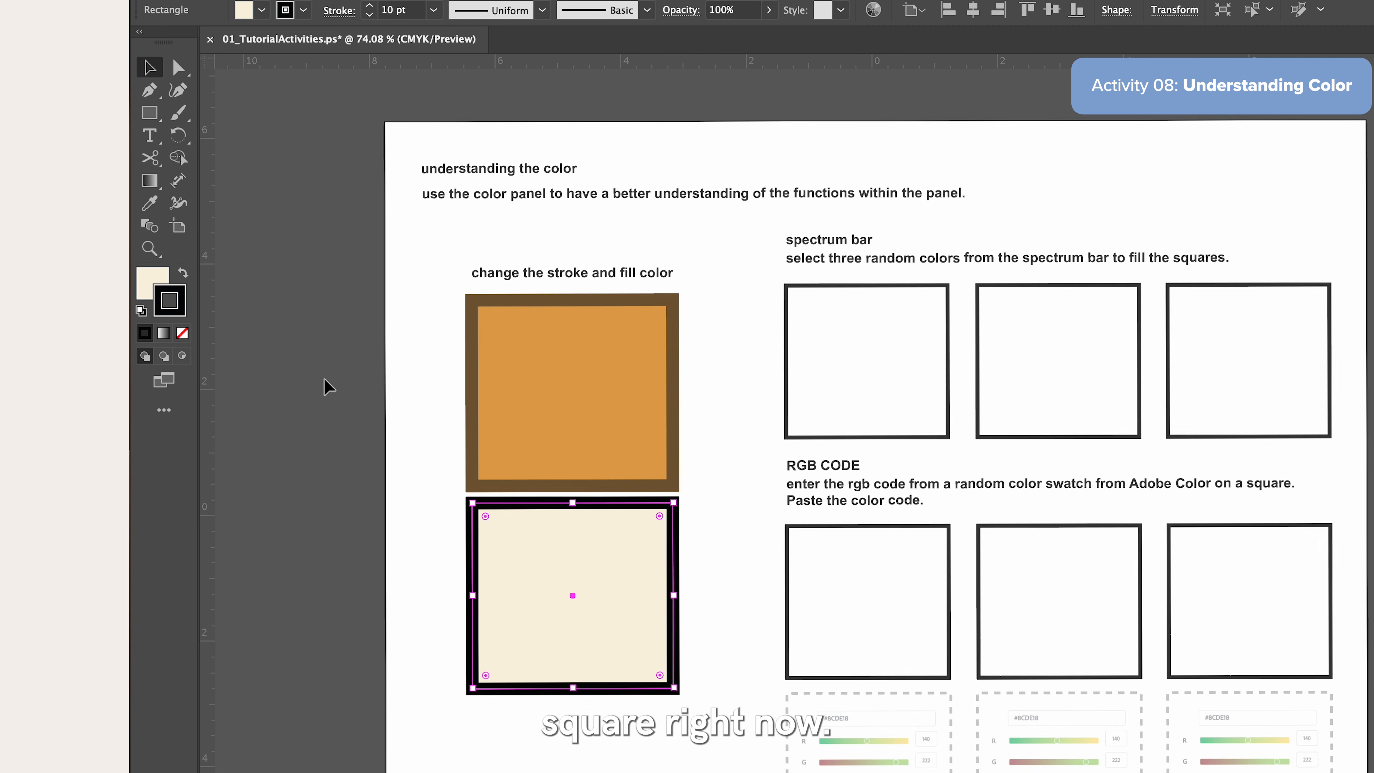
pyautogui.doubleClick(152, 283)
pyautogui.click(845, 387)
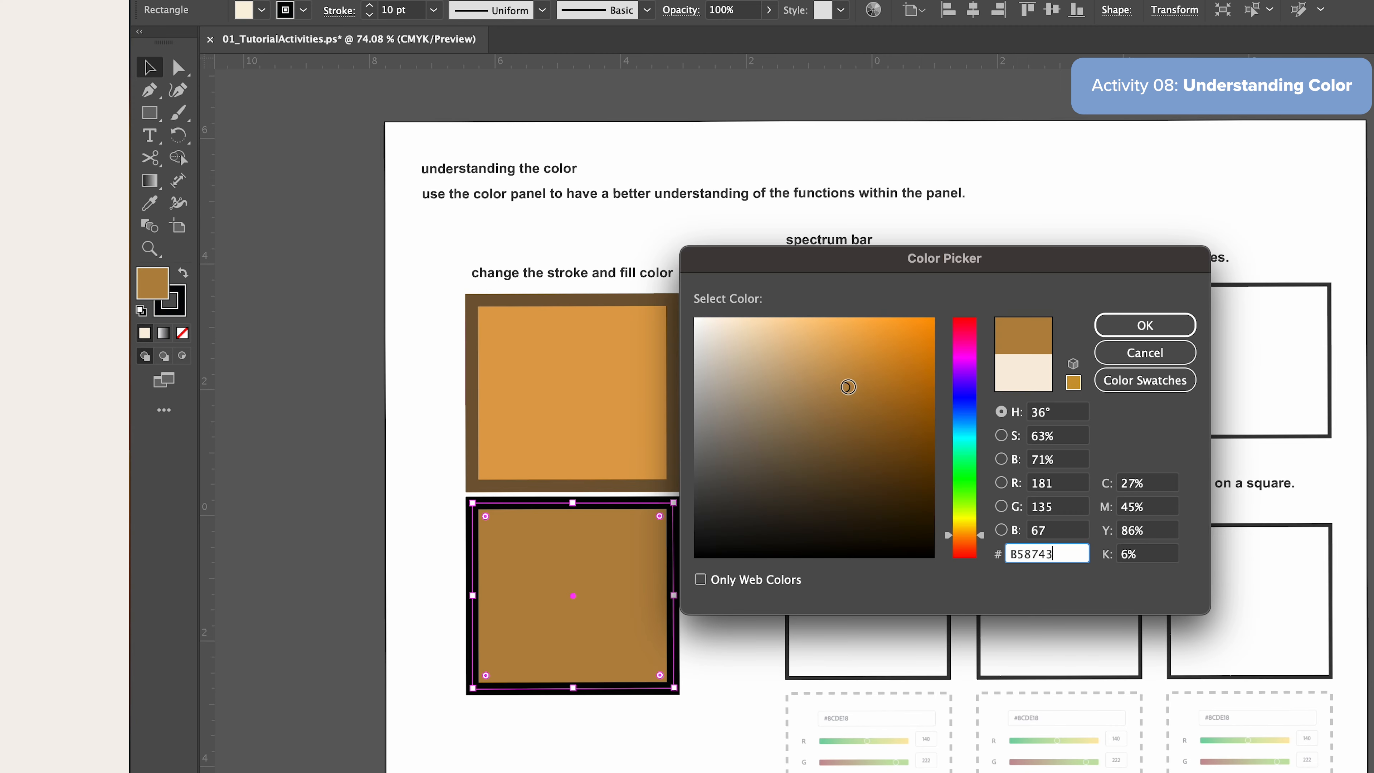
pyautogui.click(968, 445)
pyautogui.click(874, 399)
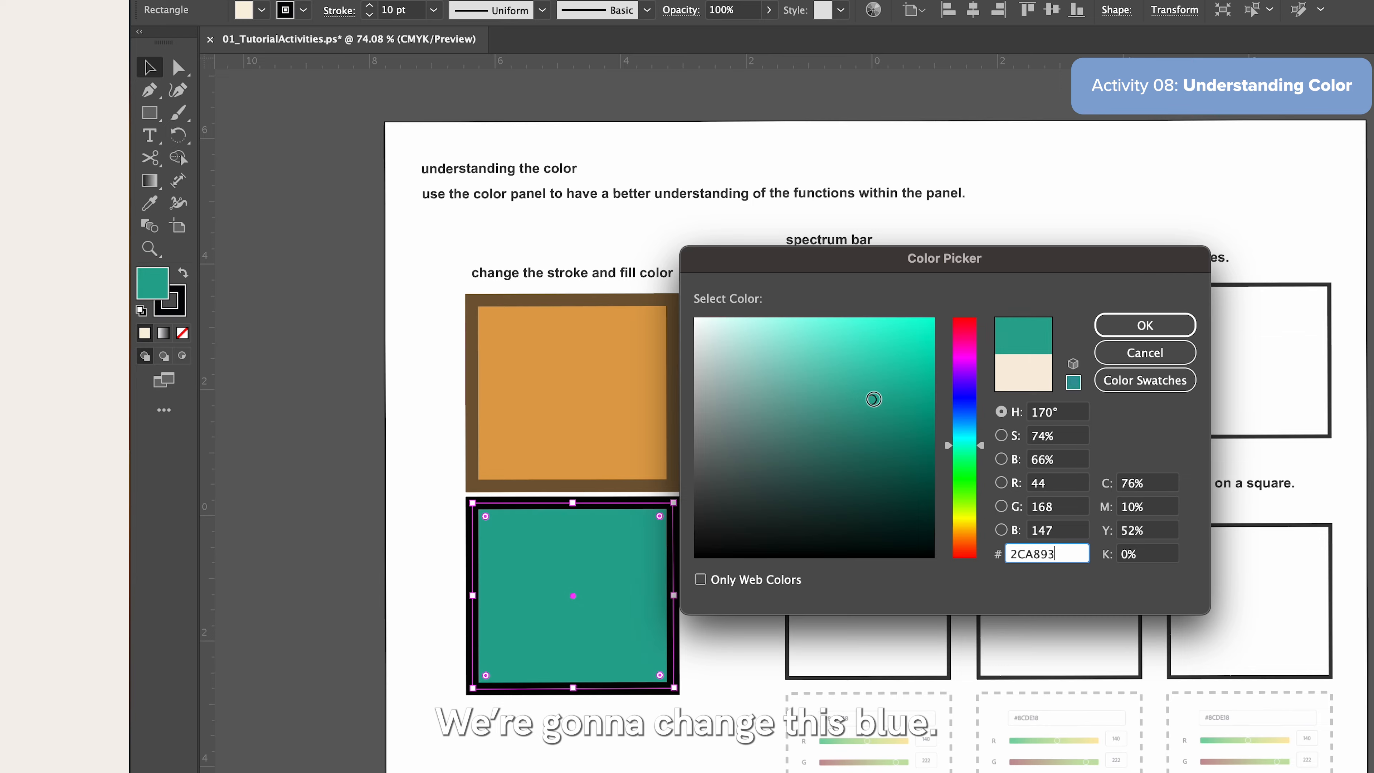
pyautogui.click(1101, 325)
pyautogui.doubleClick(181, 307)
pyautogui.click(788, 473)
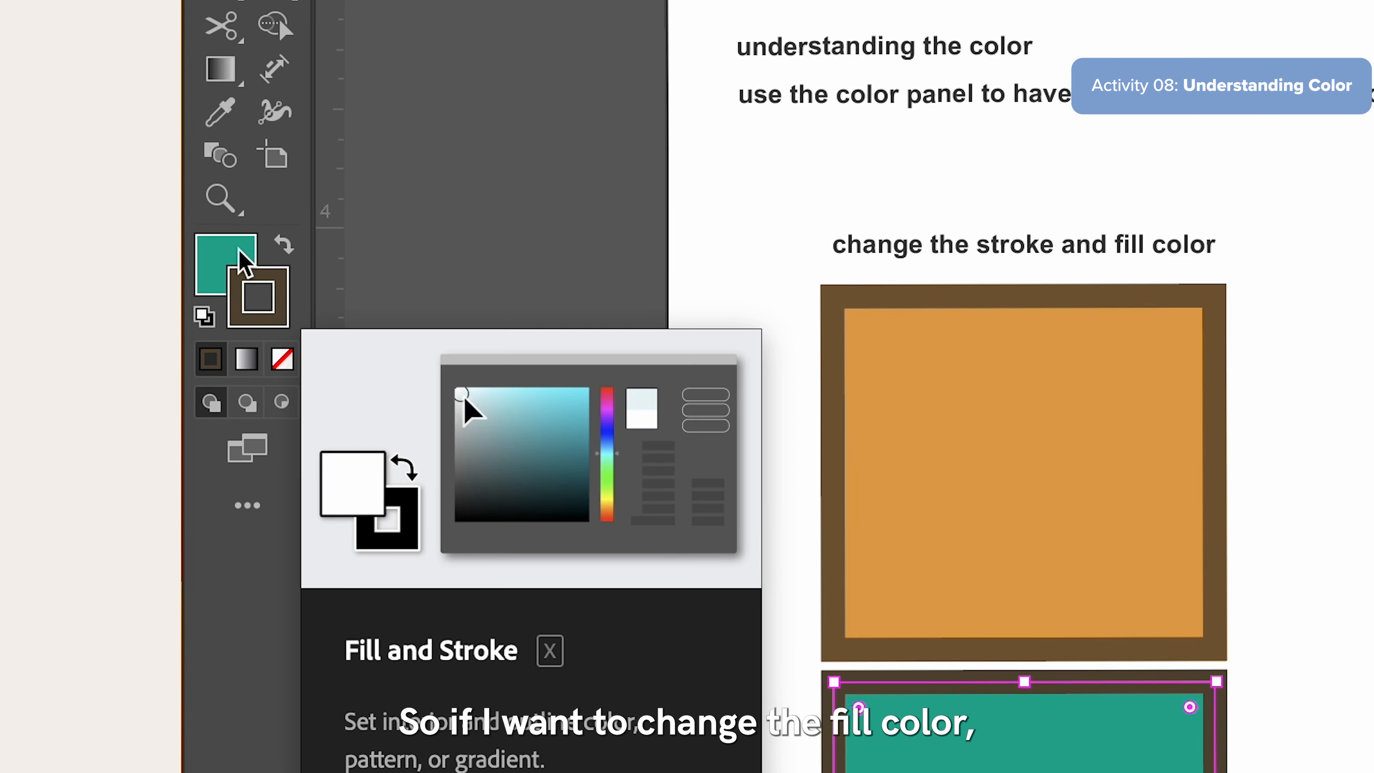
# Bring the fill and afterward the stroke to the front as active colour, and float the Color panel beside the artboard.
pyautogui.click(242, 263)
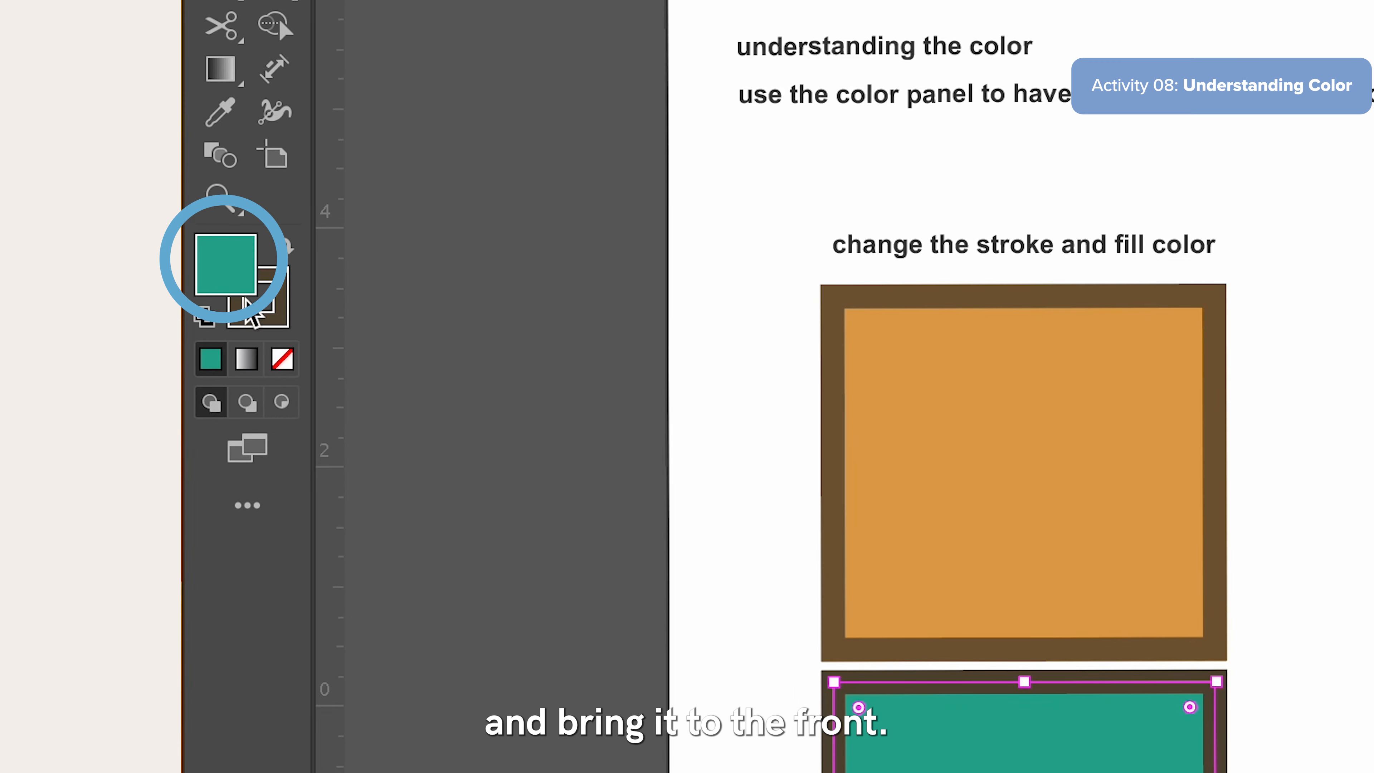
pyautogui.click(281, 287)
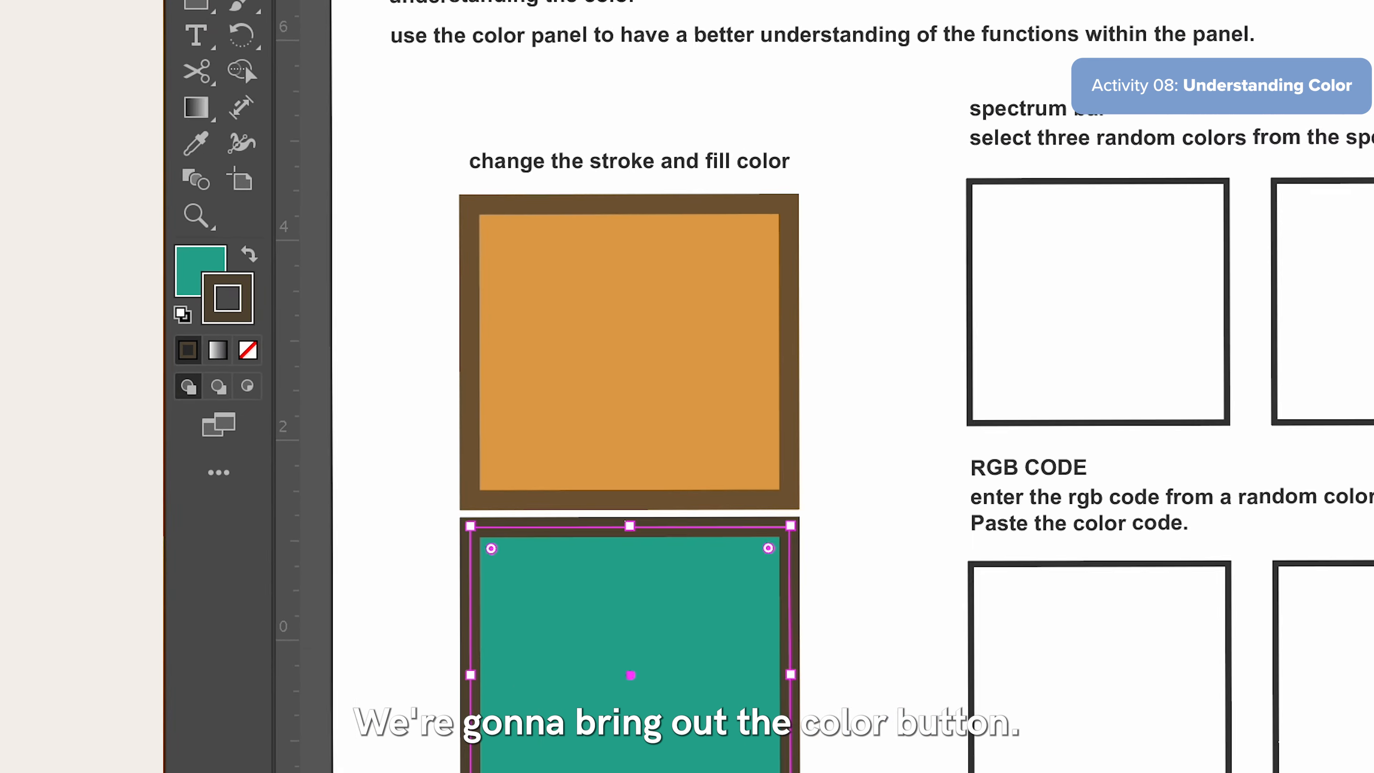
pyautogui.hscroll(2, 914, 275)
pyautogui.scroll(1, 914, 274)
pyautogui.moveTo(1109, 125); pyautogui.dragTo(895, 206)
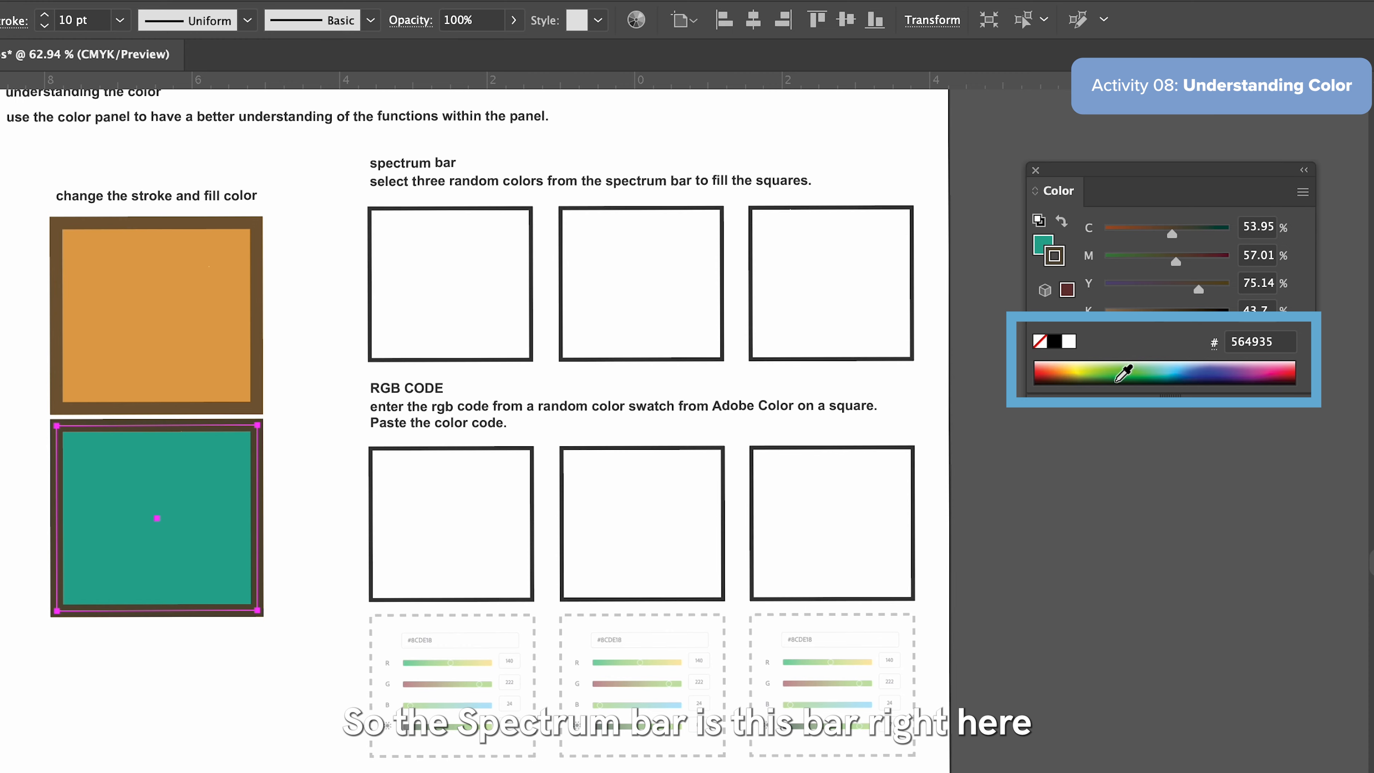
# Copy the teal square onto each of the three spectrum bar boxes.
pyautogui.moveTo(173, 481); pyautogui.dragTo(491, 270)
pyautogui.moveTo(570, 391); pyautogui.dragTo(532, 366)
pyautogui.moveTo(483, 301); pyautogui.dragTo(863, 298)
pyautogui.click(987, 300)
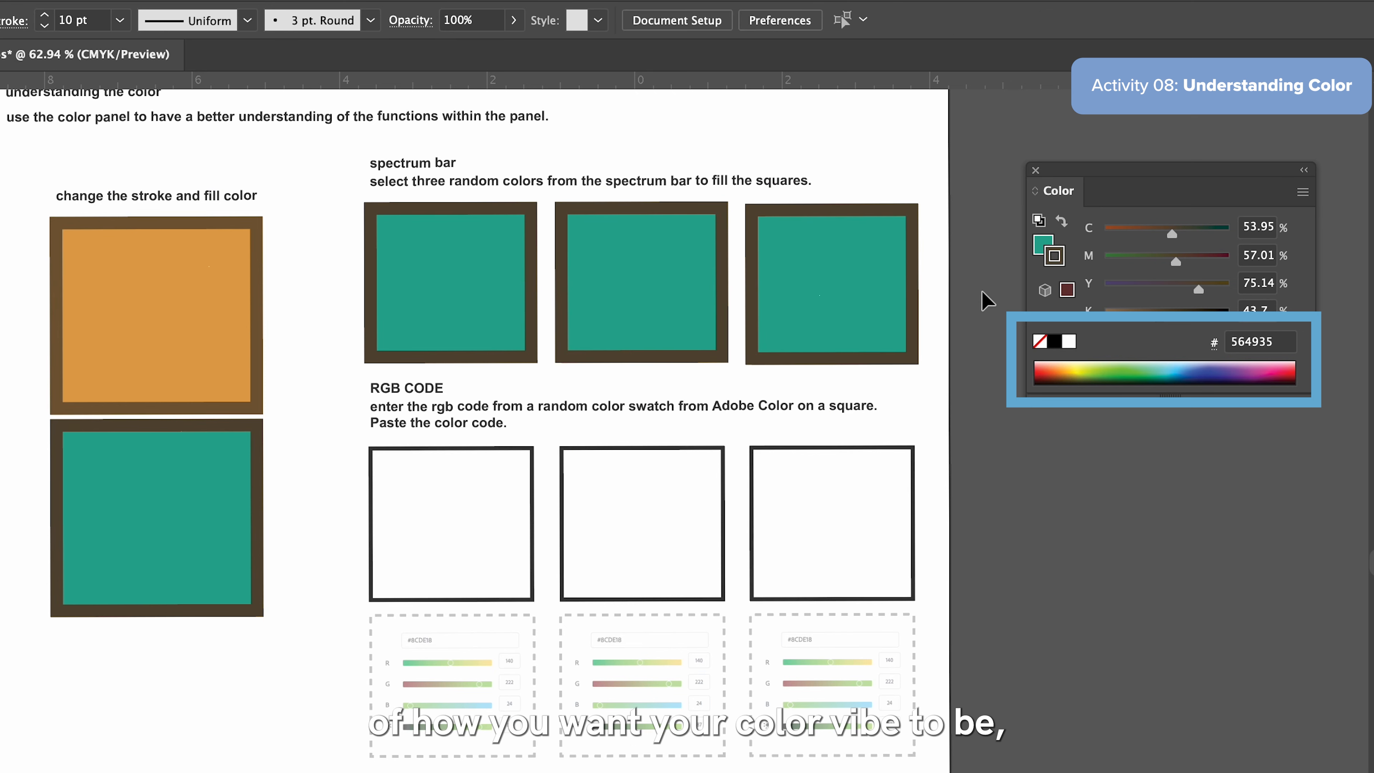
# Fill the first spectrum bar square with yellow (FEEA47) sampled from the spectrum, with the fill active.
pyautogui.click(802, 298)
pyautogui.click(568, 269)
pyautogui.click(489, 262)
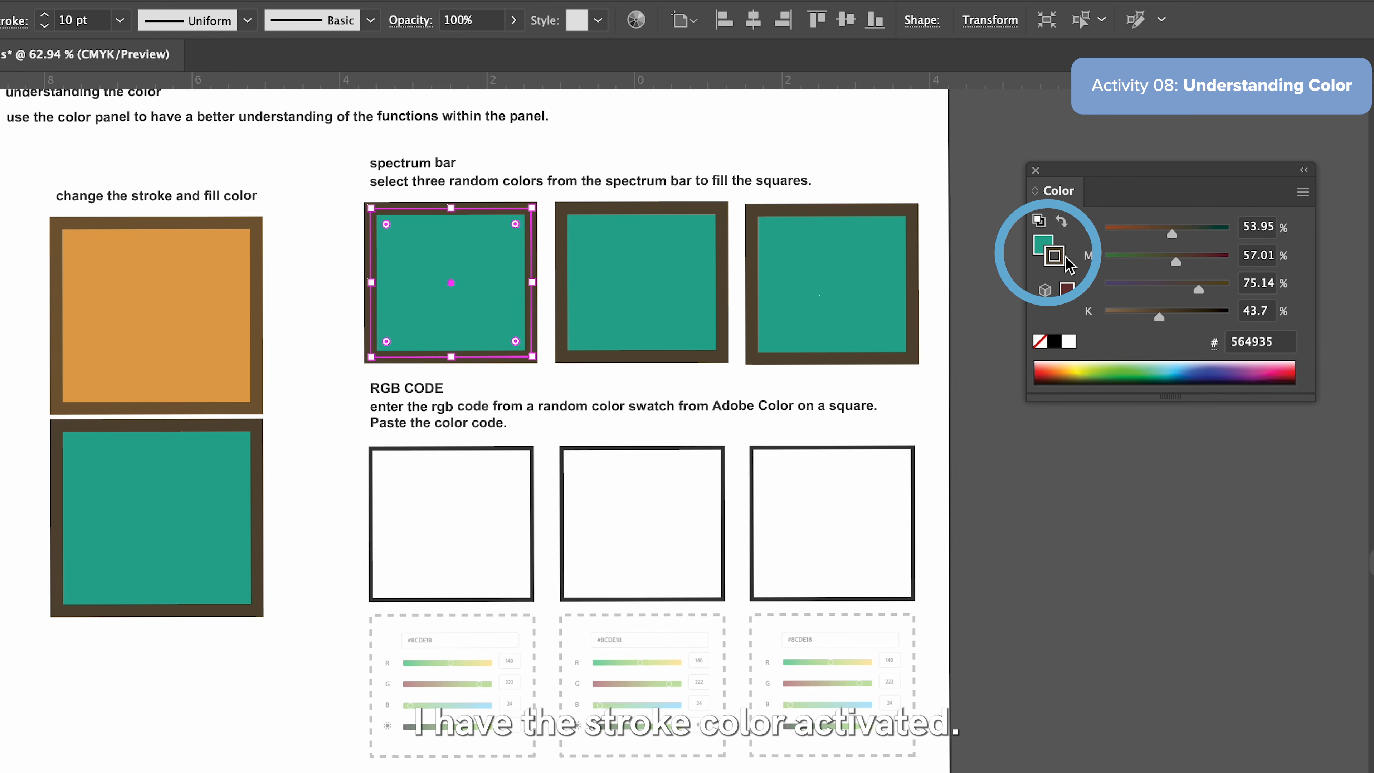
pyautogui.click(1048, 247)
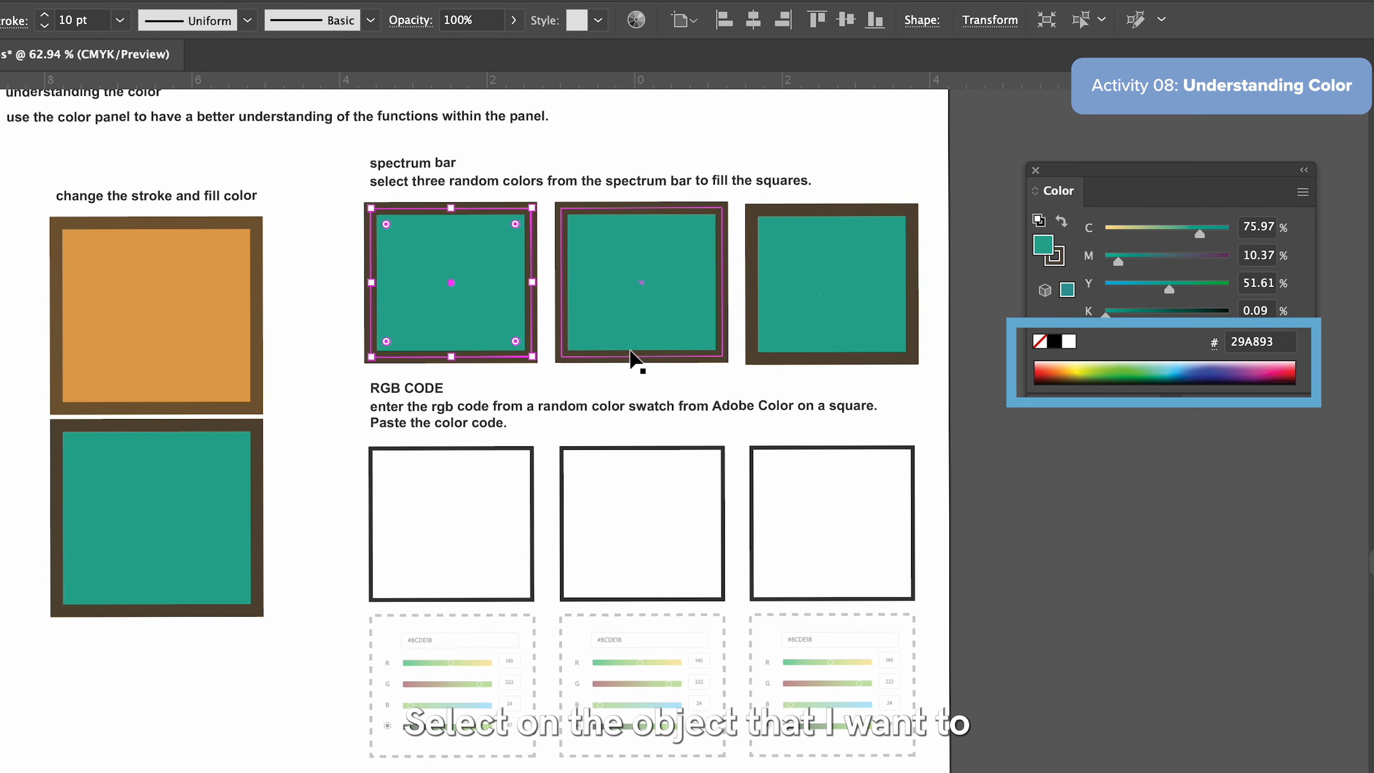
pyautogui.click(1076, 363)
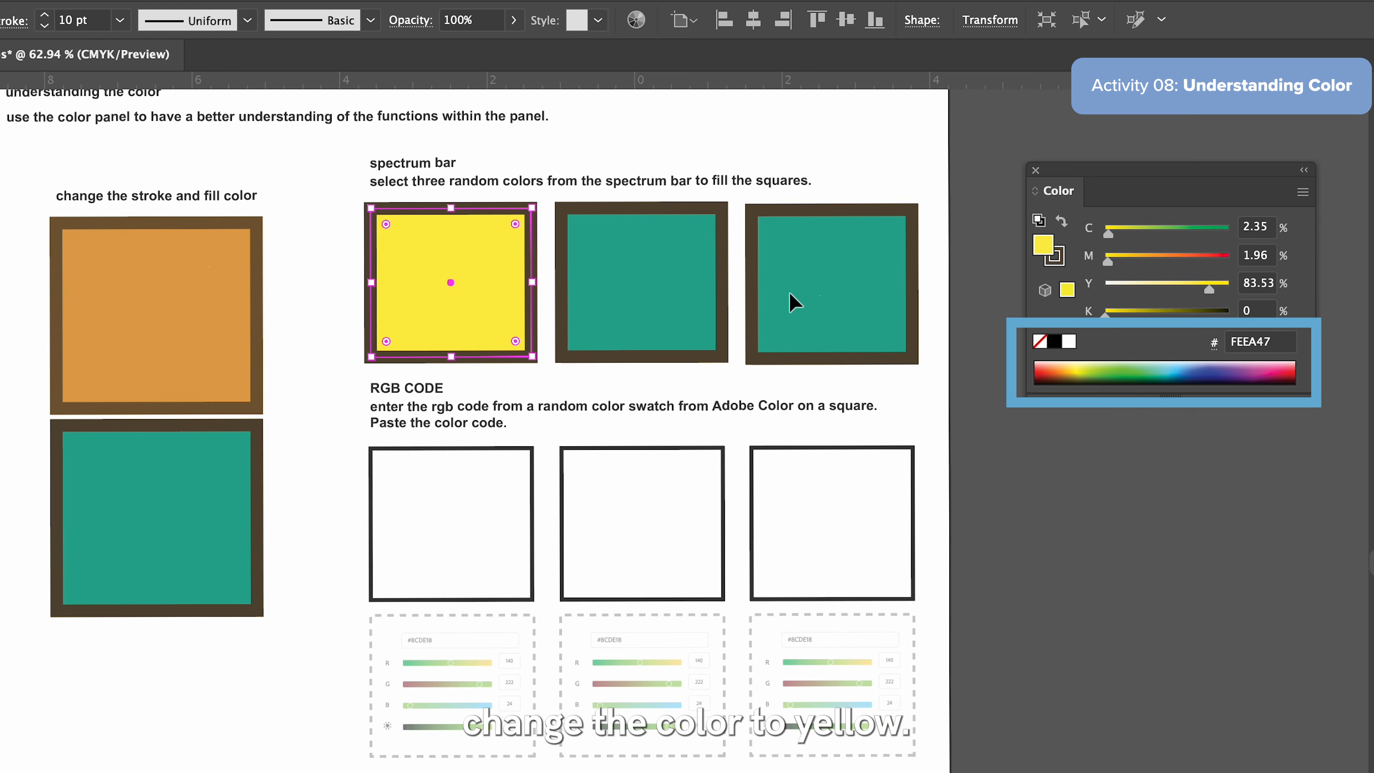
# Fill the middle spectrum bar square with dark purple (231B59) and the third one with red (B92028).
pyautogui.click(644, 285)
pyautogui.click(1225, 376)
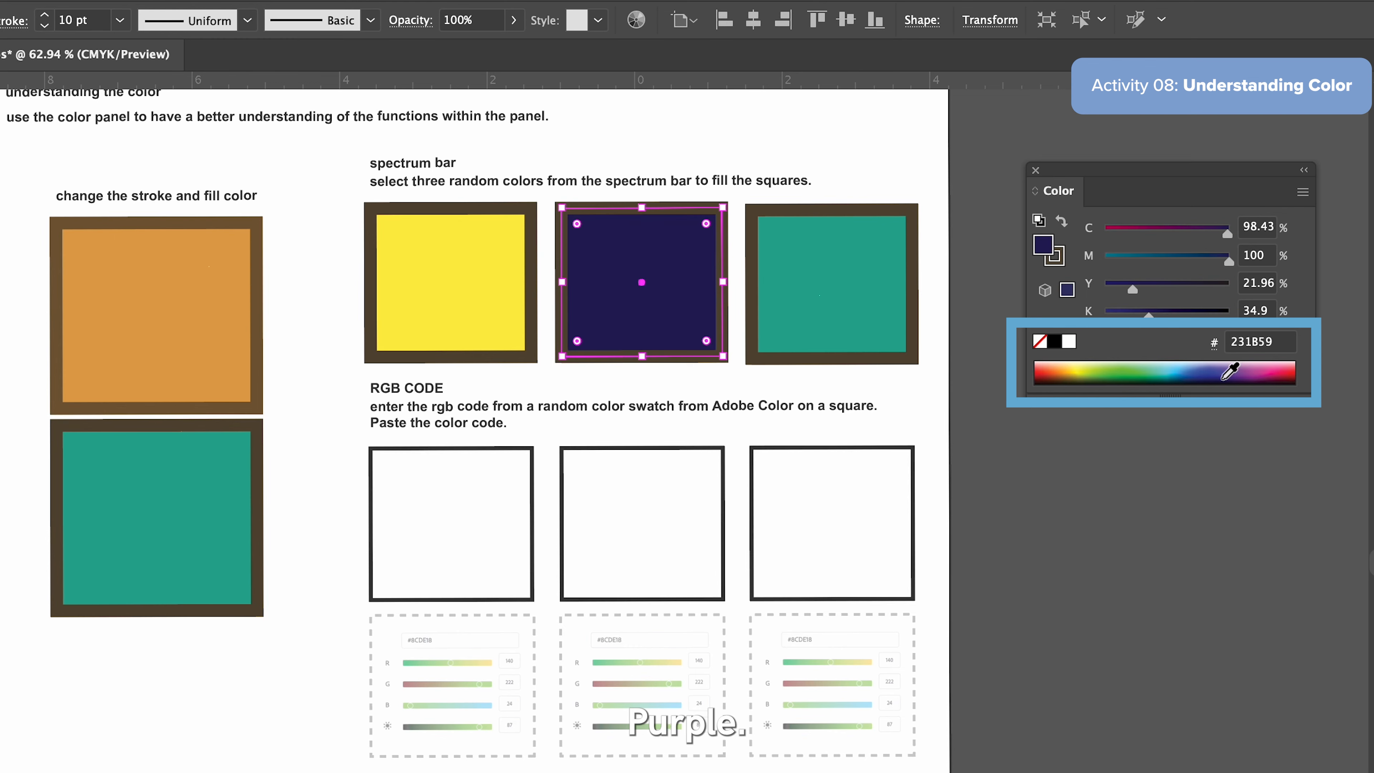
pyautogui.click(821, 313)
pyautogui.click(1287, 371)
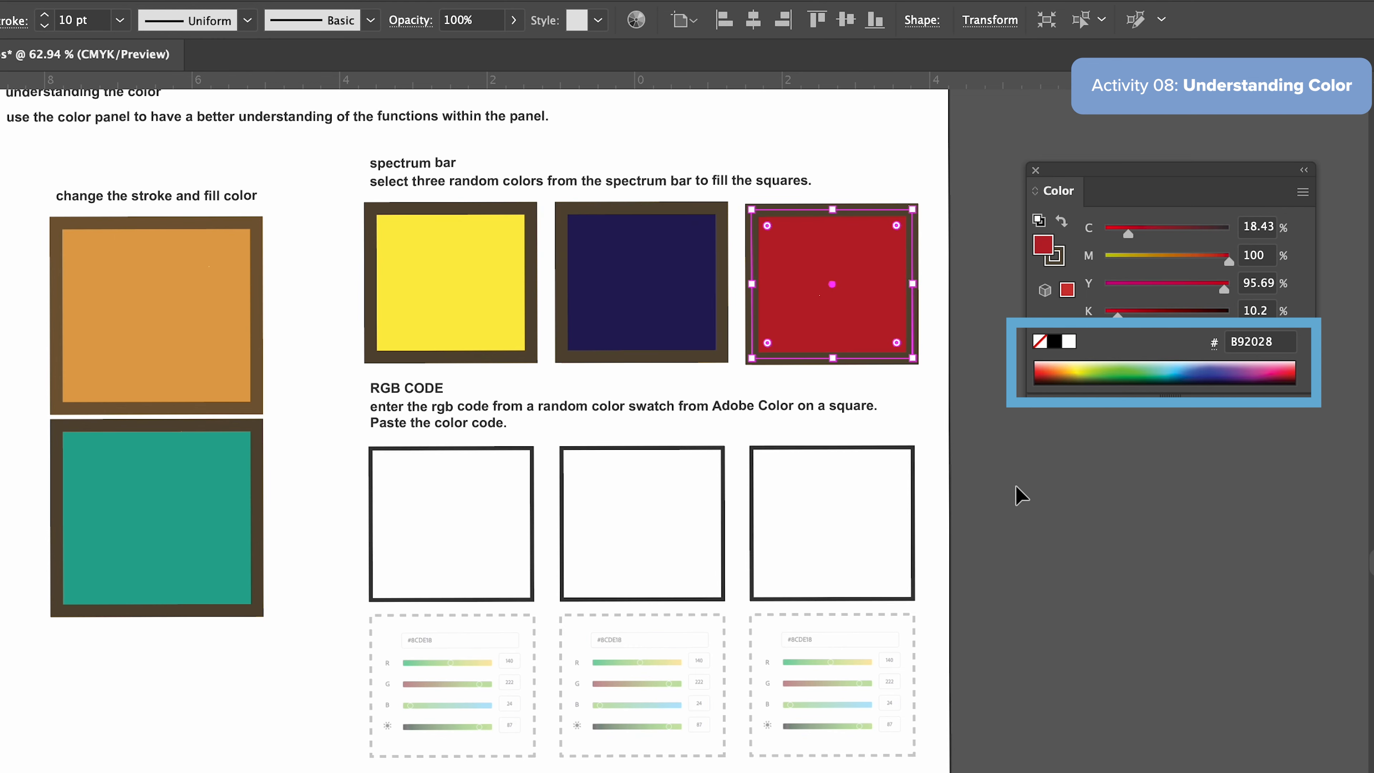
pyautogui.click(1018, 494)
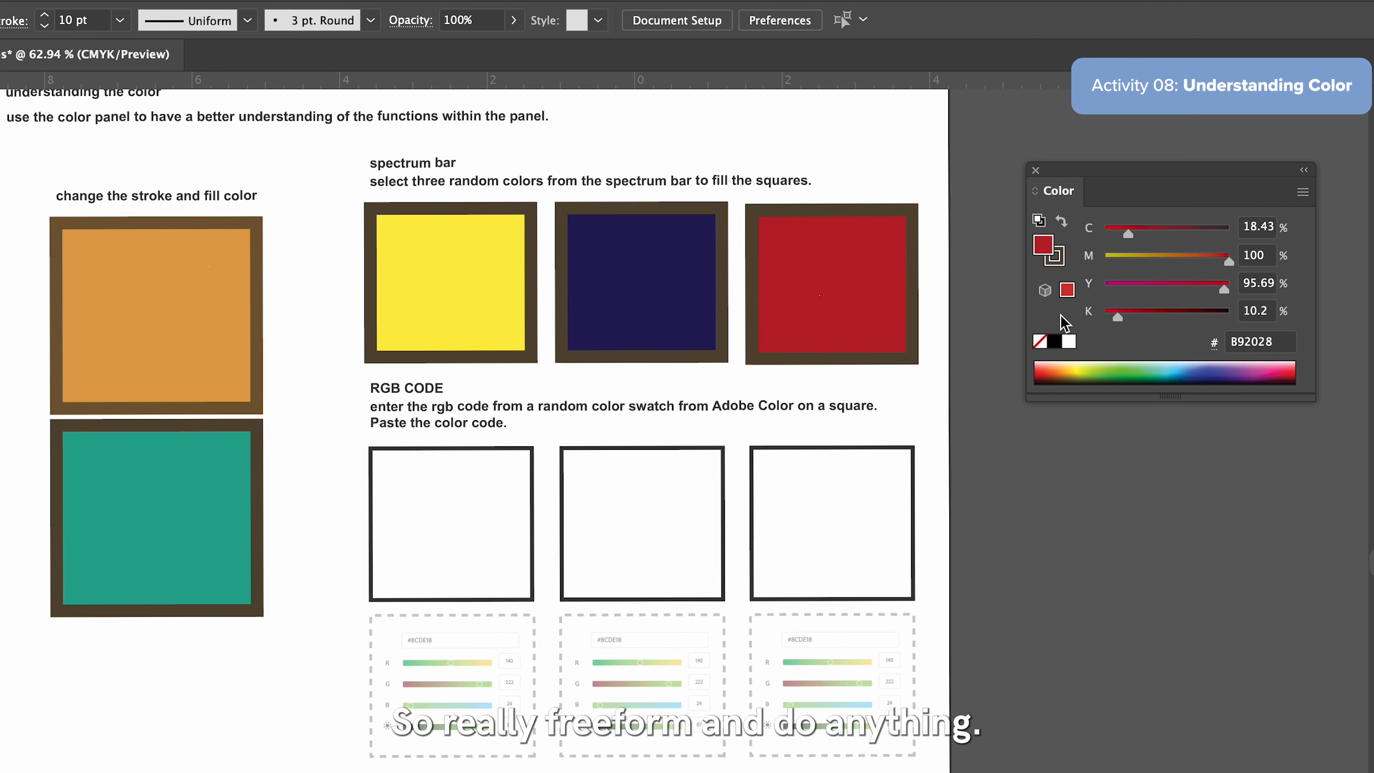
# Recolour the strokes of all three spectrum bar squares, trying black before settling on orange-yellow (FEBC11).
pyautogui.click(867, 270)
pyautogui.keyDown('shift'); pyautogui.click(705, 257); pyautogui.keyUp('shift')
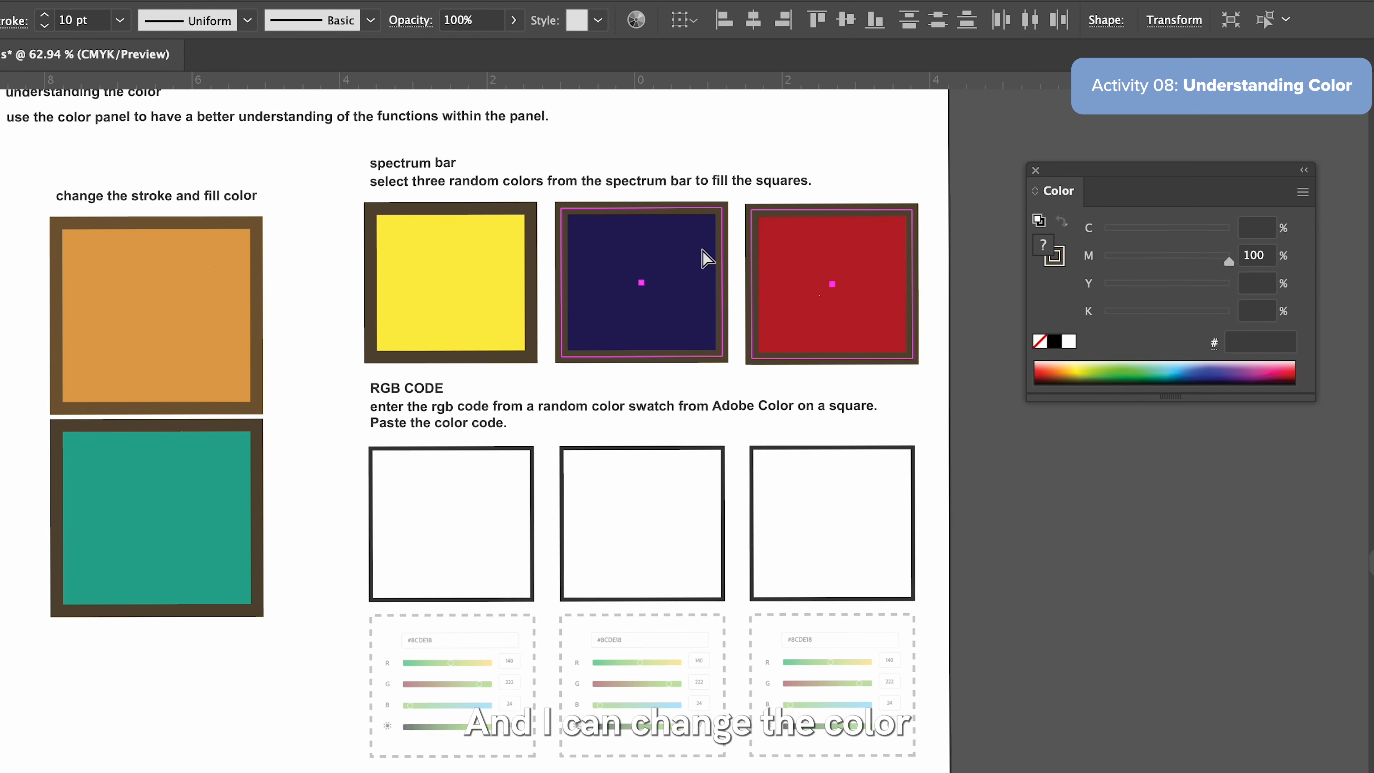
pyautogui.keyDown('shift'); pyautogui.click(517, 241); pyautogui.keyUp('shift')
pyautogui.click(1058, 255)
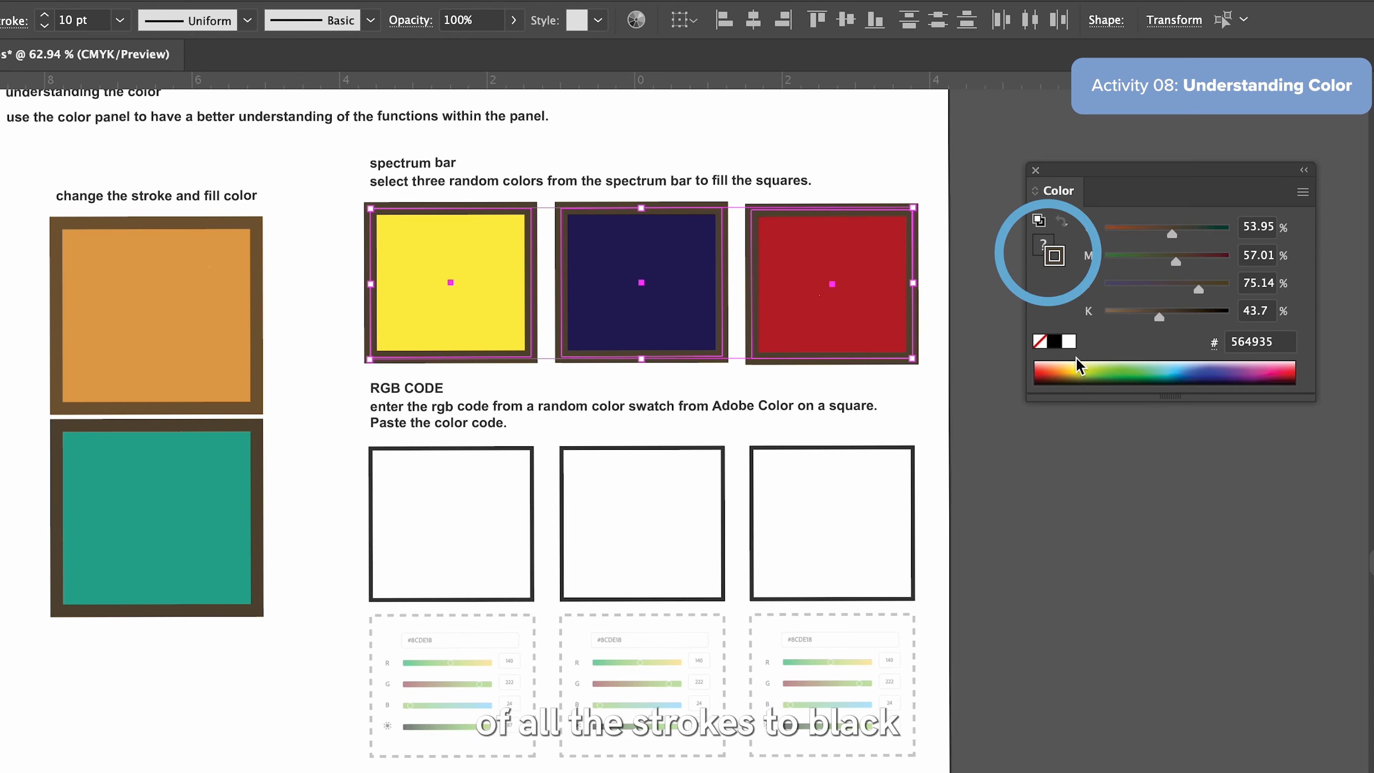
pyautogui.click(1054, 341)
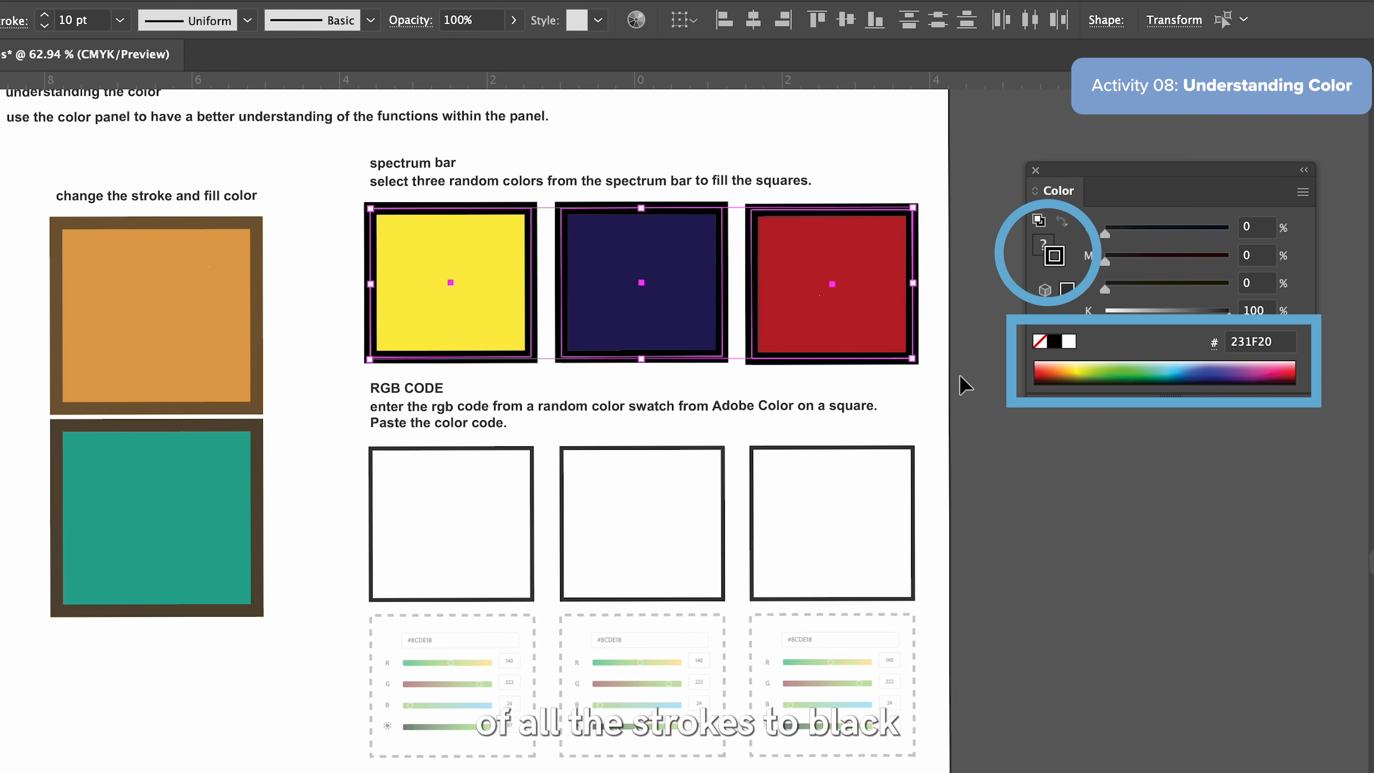
pyautogui.click(1067, 370)
pyautogui.click(1007, 432)
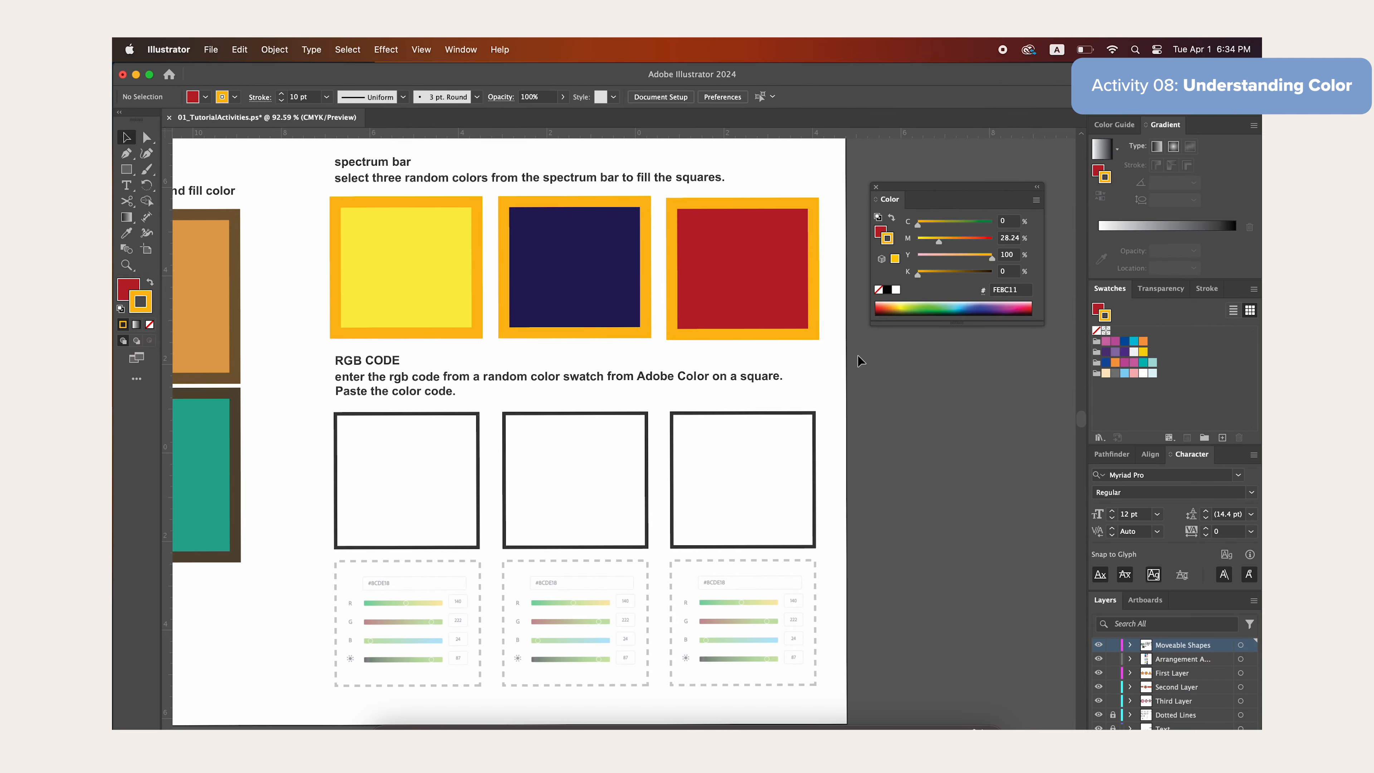
# Scale the placed Adobe Color screenshots down to a small stack beside the colour activity artboard.
pyautogui.scroll(2, 861, 361)
pyautogui.scroll(-2, 860, 360)
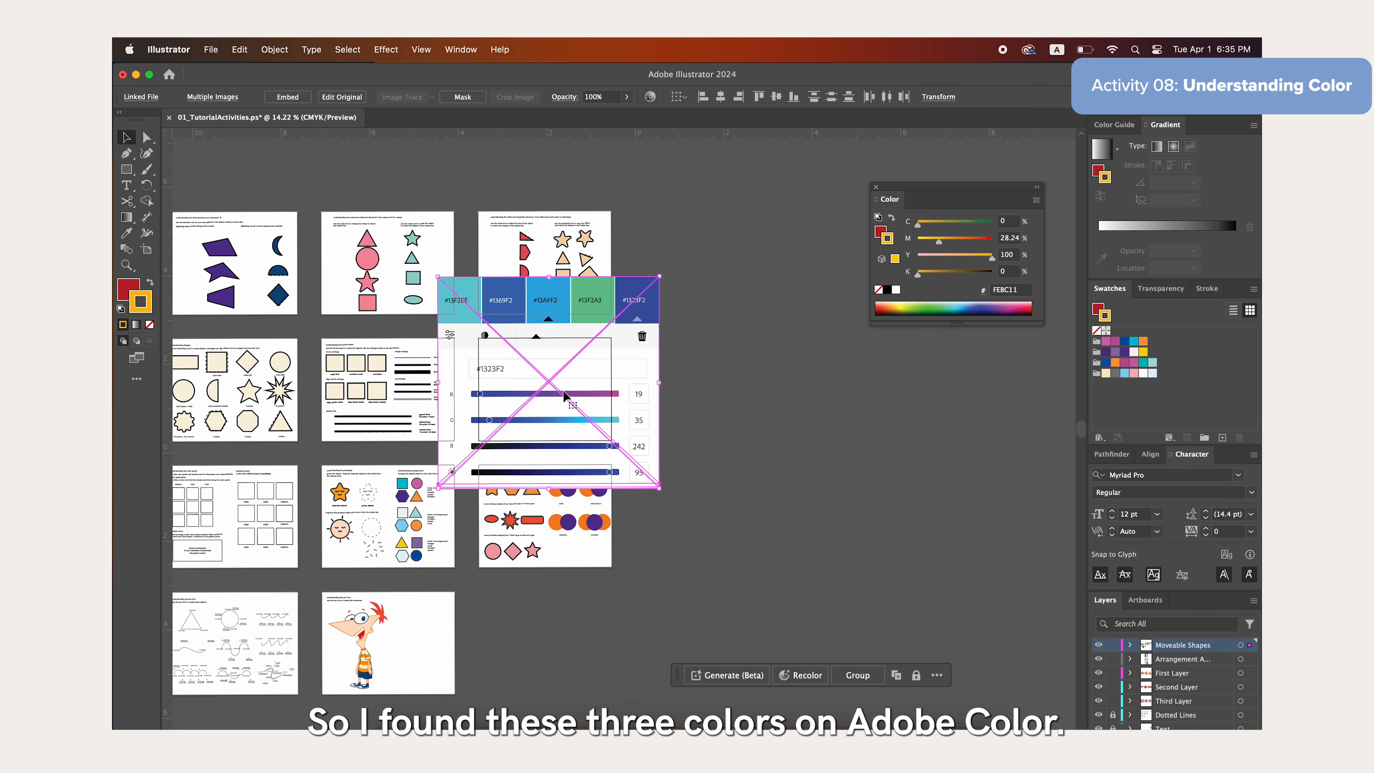
pyautogui.moveTo(655, 483); pyautogui.dragTo(634, 413)
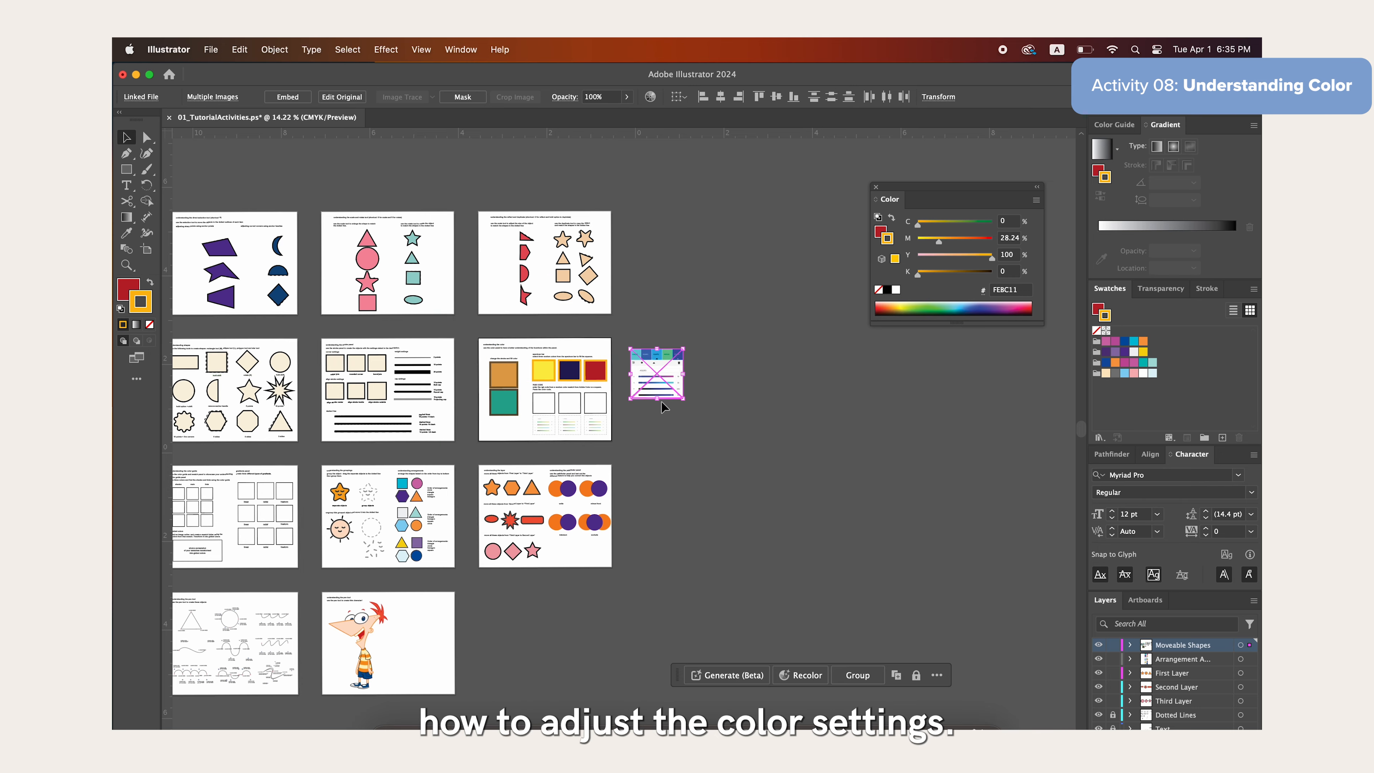
pyautogui.click(660, 424)
# Copy the yellow square onto the first RGB CODE box, remove its stroke, and duplicate it across the other RGB CODE boxes.
pyautogui.scroll(6, 661, 424)
pyautogui.hscroll(-6, 661, 425)
pyautogui.scroll(1, 661, 425)
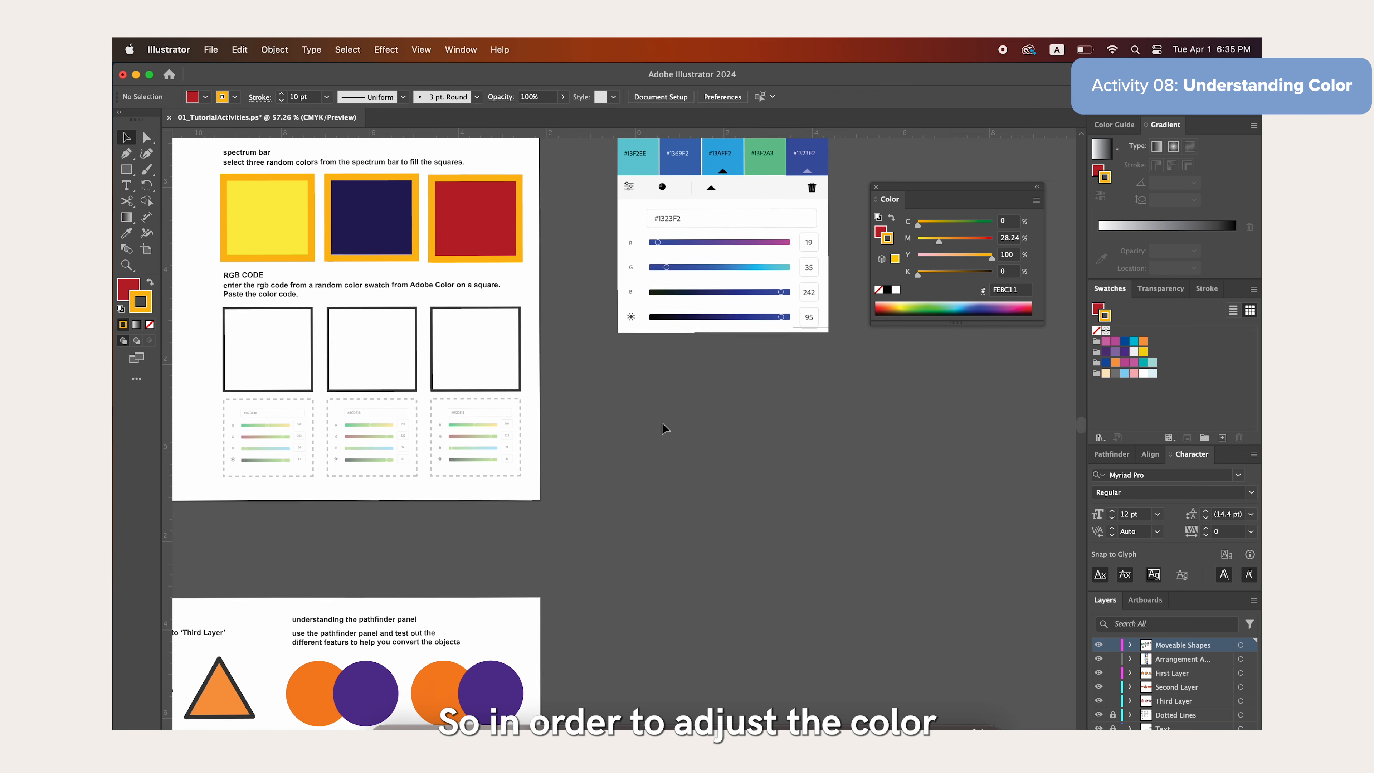
pyautogui.moveTo(352, 241); pyautogui.dragTo(353, 372)
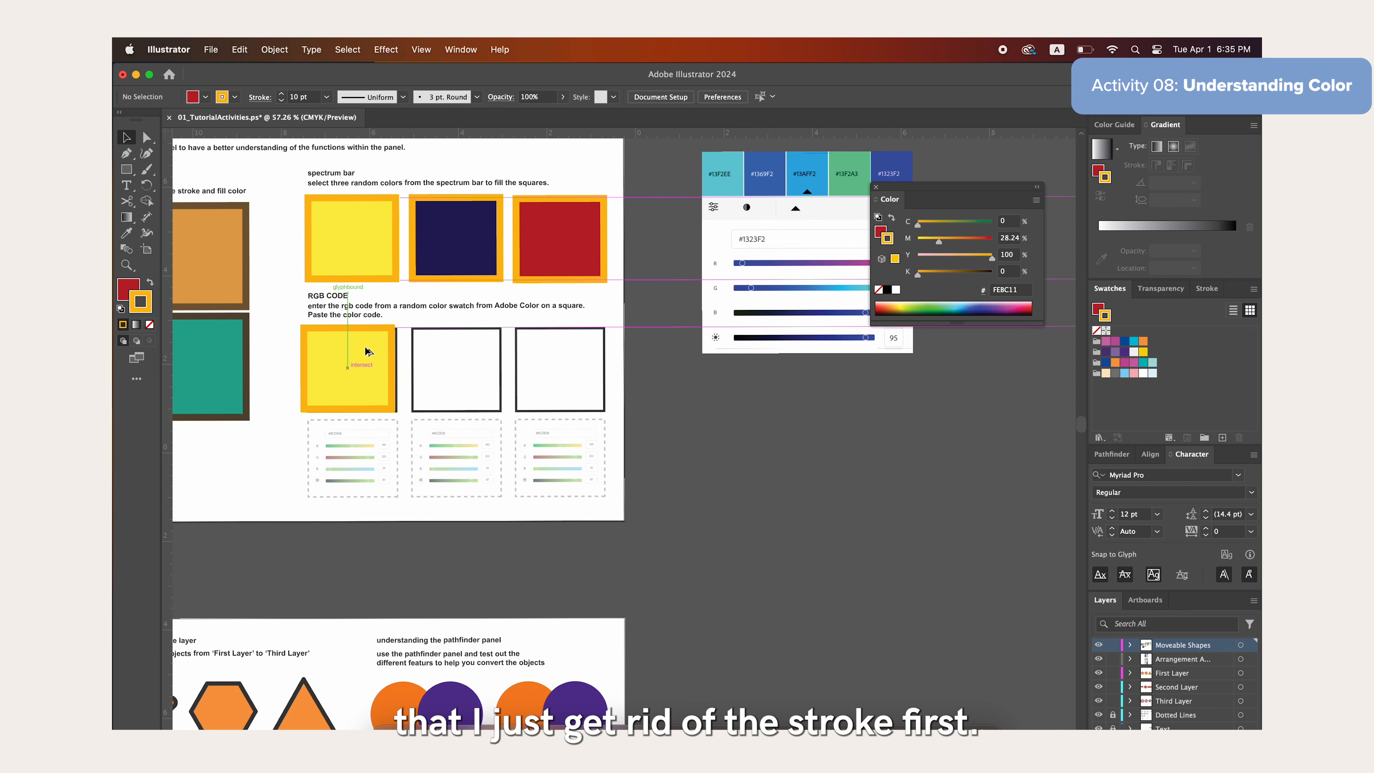
pyautogui.click(149, 324)
pyautogui.moveTo(365, 374); pyautogui.dragTo(472, 373)
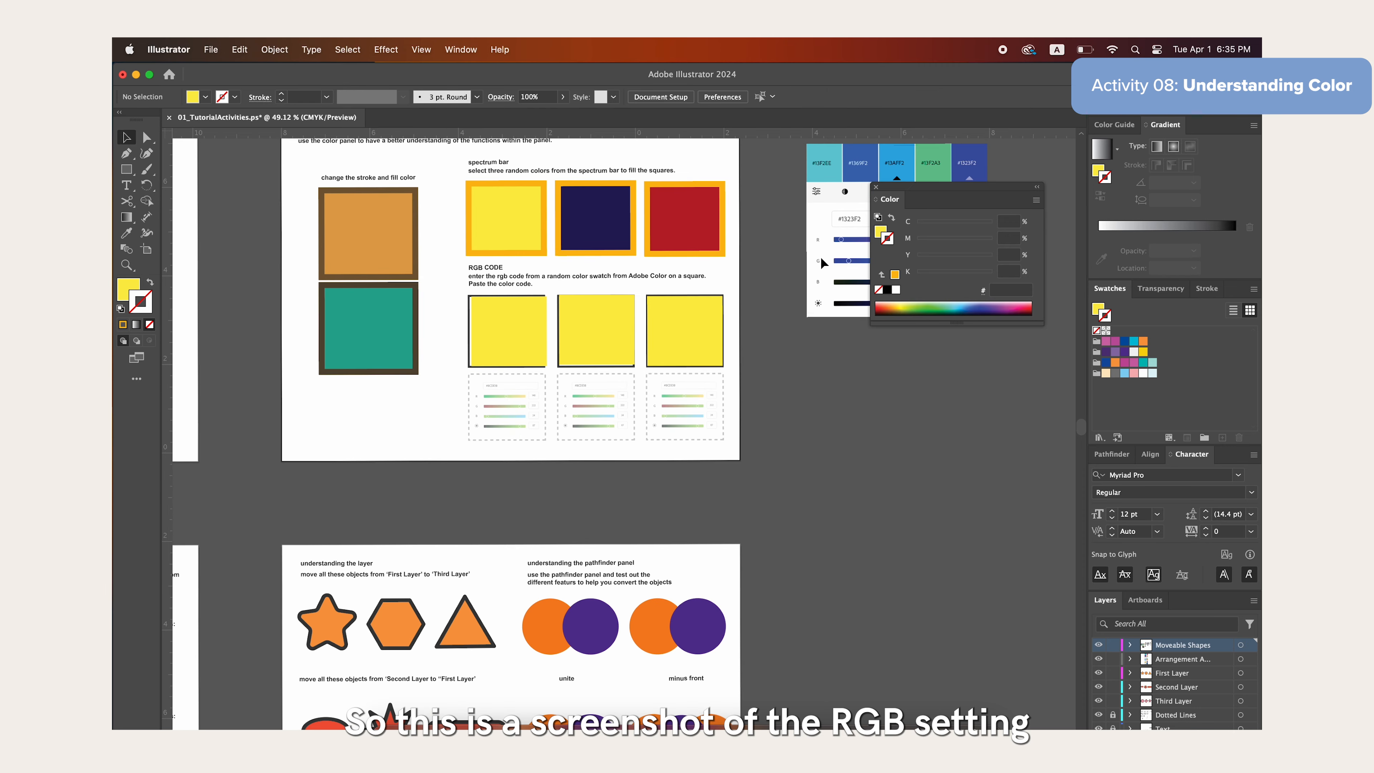
# Shrink the #1323F2 and #13F2A3 screenshots and fit them into the first and second dashed boxes under RGB CODE.
pyautogui.moveTo(846, 256); pyautogui.dragTo(513, 426)
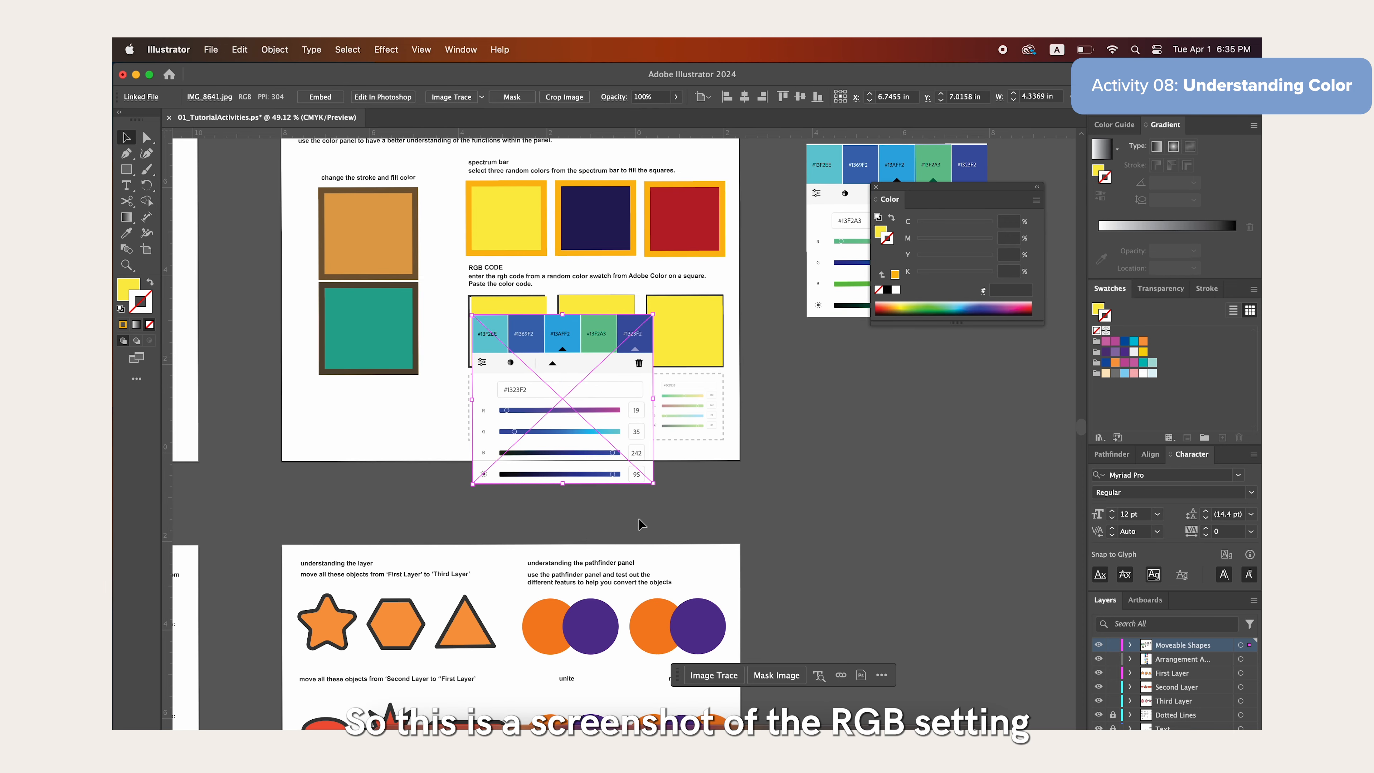
pyautogui.moveTo(654, 482); pyautogui.dragTo(541, 444)
pyautogui.moveTo(524, 362); pyautogui.dragTo(522, 420)
pyautogui.moveTo(844, 204); pyautogui.dragTo(600, 321)
pyautogui.moveTo(742, 435); pyautogui.dragTo(606, 426)
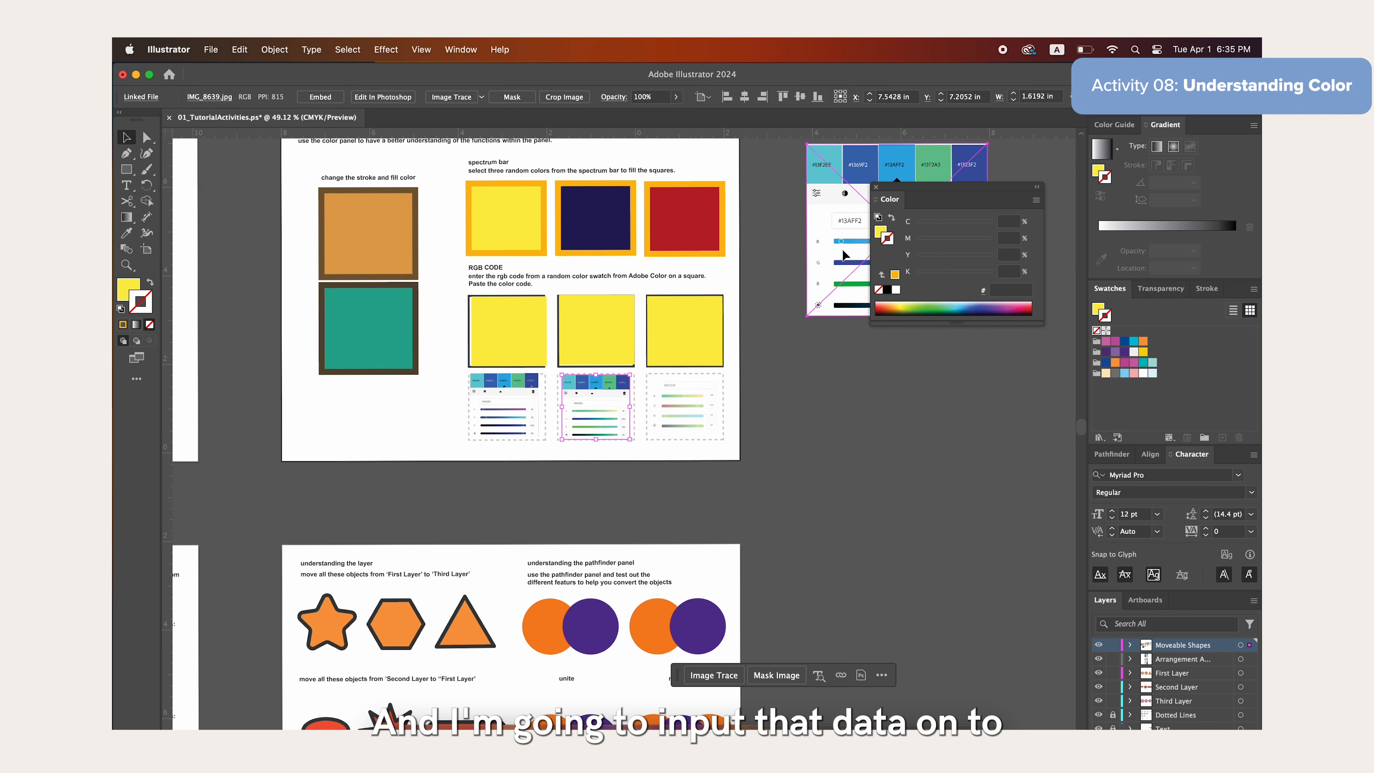
# Shrink the #13AFF2 screenshot and fit it into the third dashed box under RGB CODE.
pyautogui.moveTo(844, 254); pyautogui.dragTo(695, 398)
pyautogui.moveTo(837, 459); pyautogui.dragTo(748, 375)
pyautogui.moveTo(706, 341); pyautogui.dragTo(695, 426)
pyautogui.moveTo(739, 460); pyautogui.dragTo(701, 430)
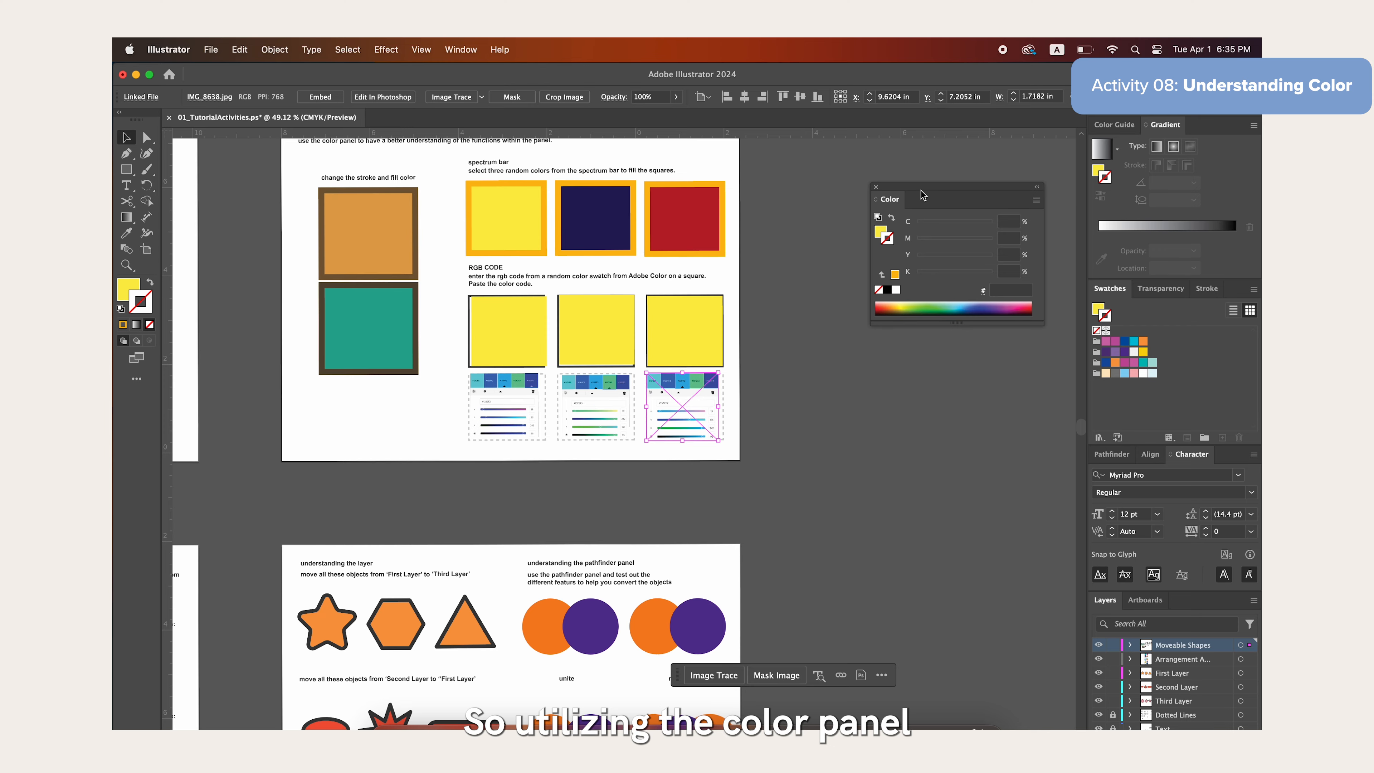
# Set the fill of the first RGB CODE square to the hex code 1323F2.
pyautogui.click(500, 328)
pyautogui.scroll(5, 497, 327)
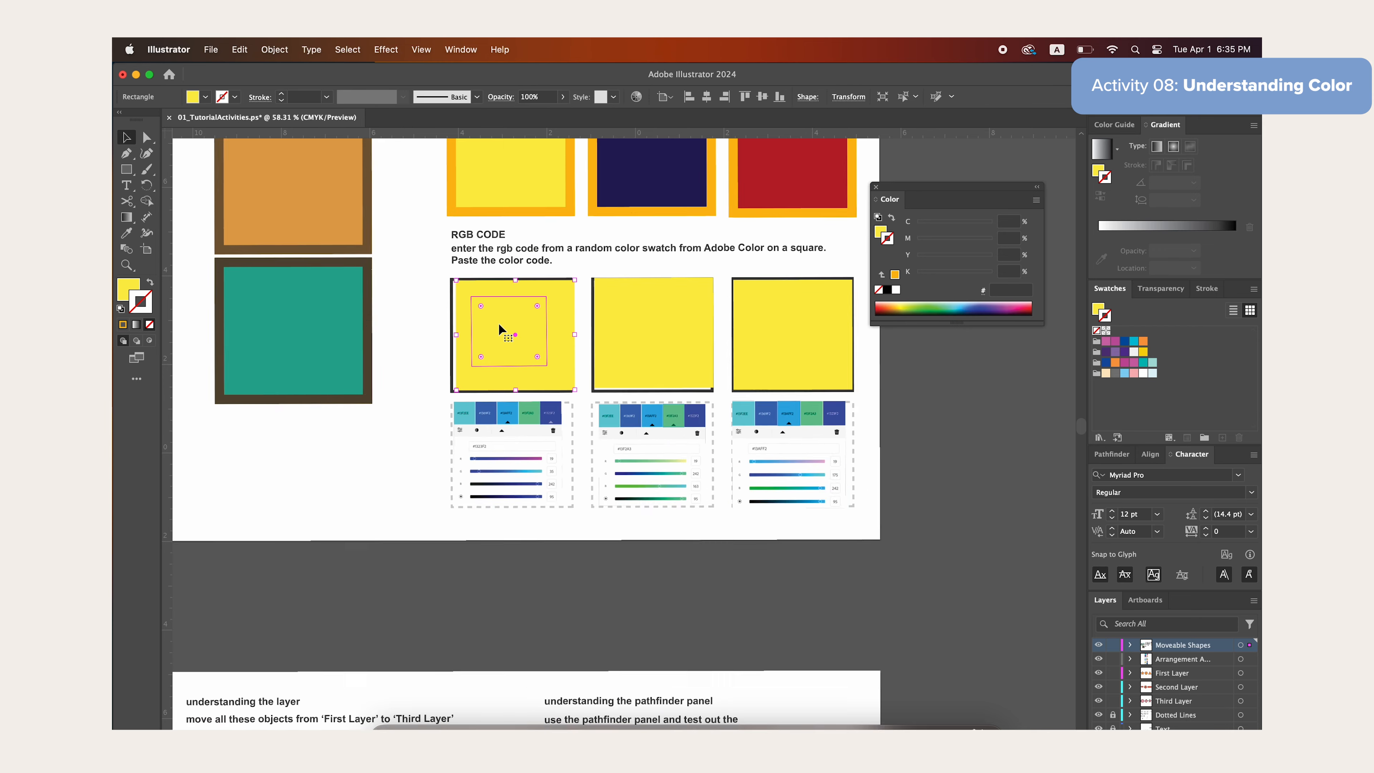
pyautogui.scroll(-3, 500, 330)
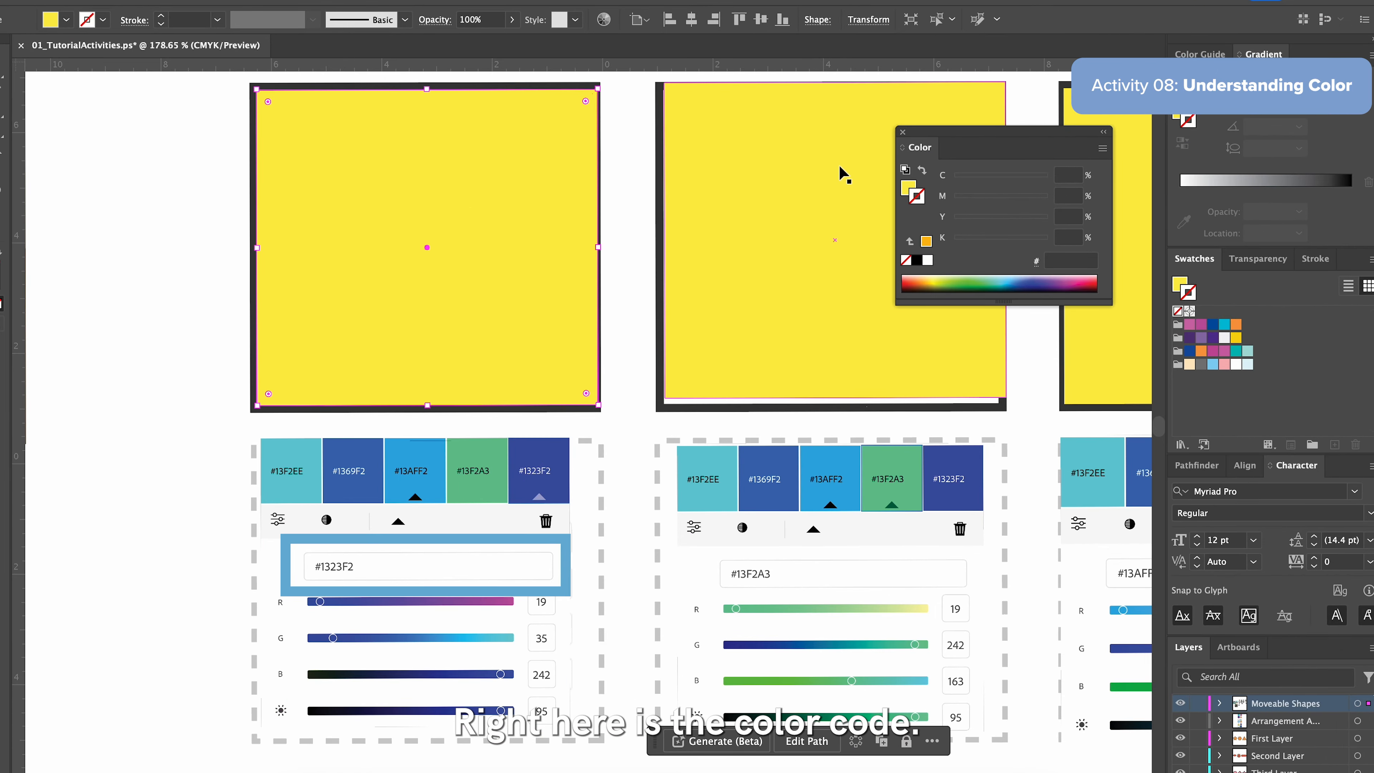
pyautogui.doubleClick(910, 188)
pyautogui.moveTo(674, 233); pyautogui.dragTo(753, 145)
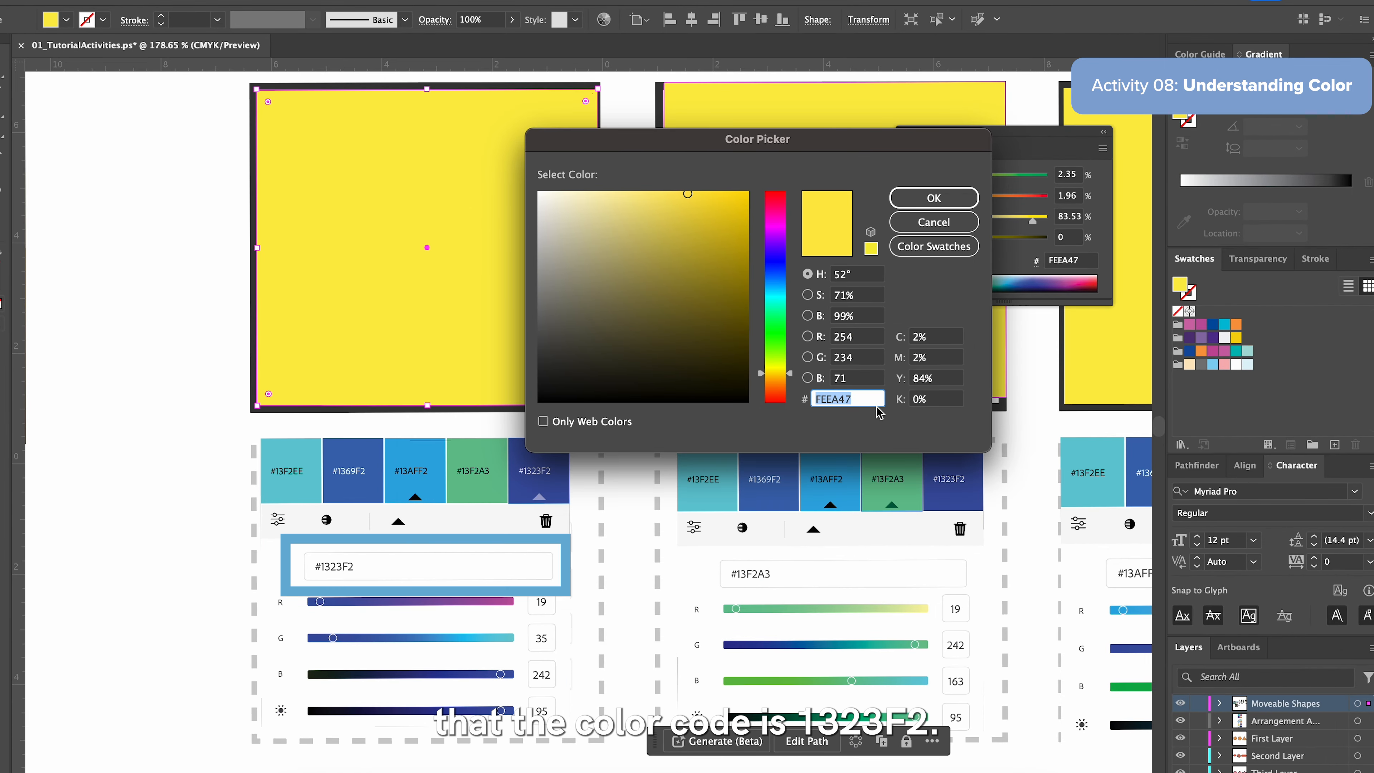
pyautogui.write('1323F2')
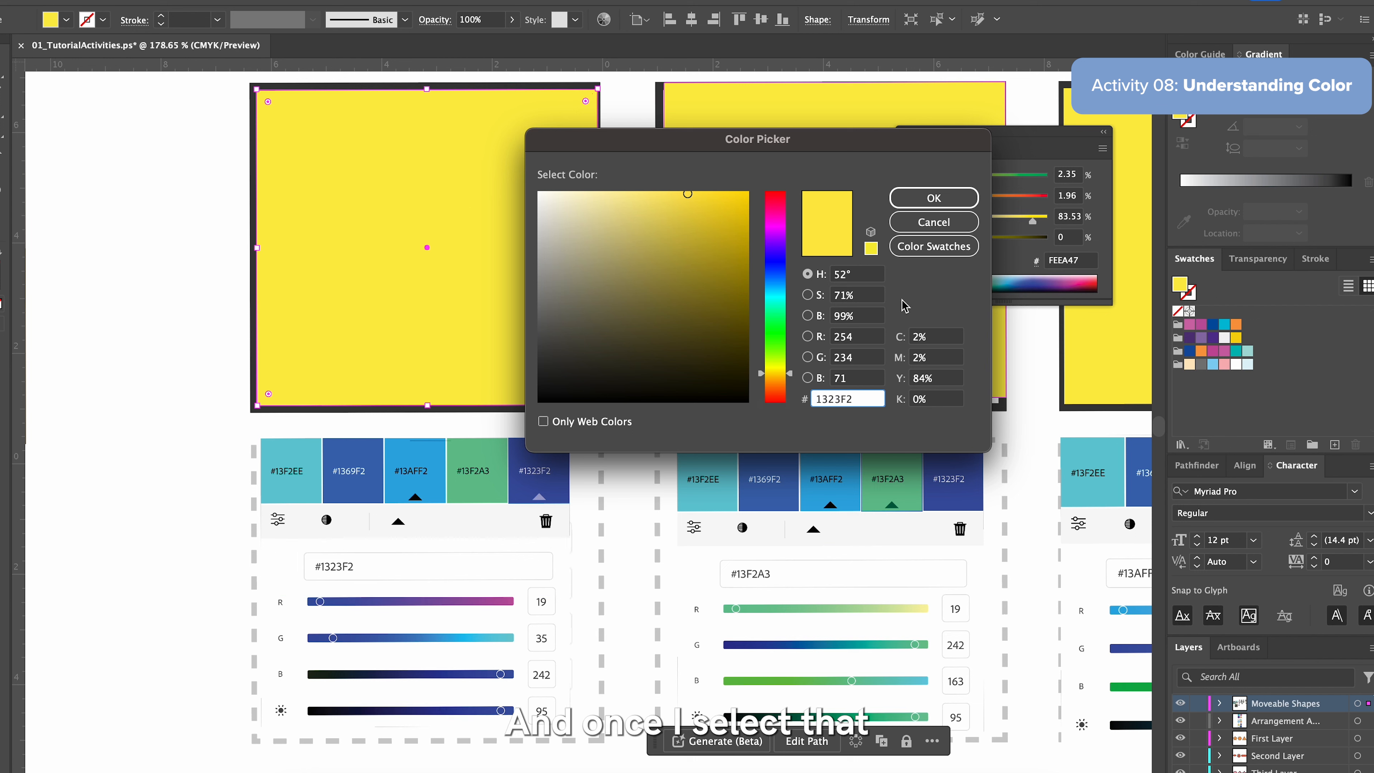
pyautogui.click(871, 337)
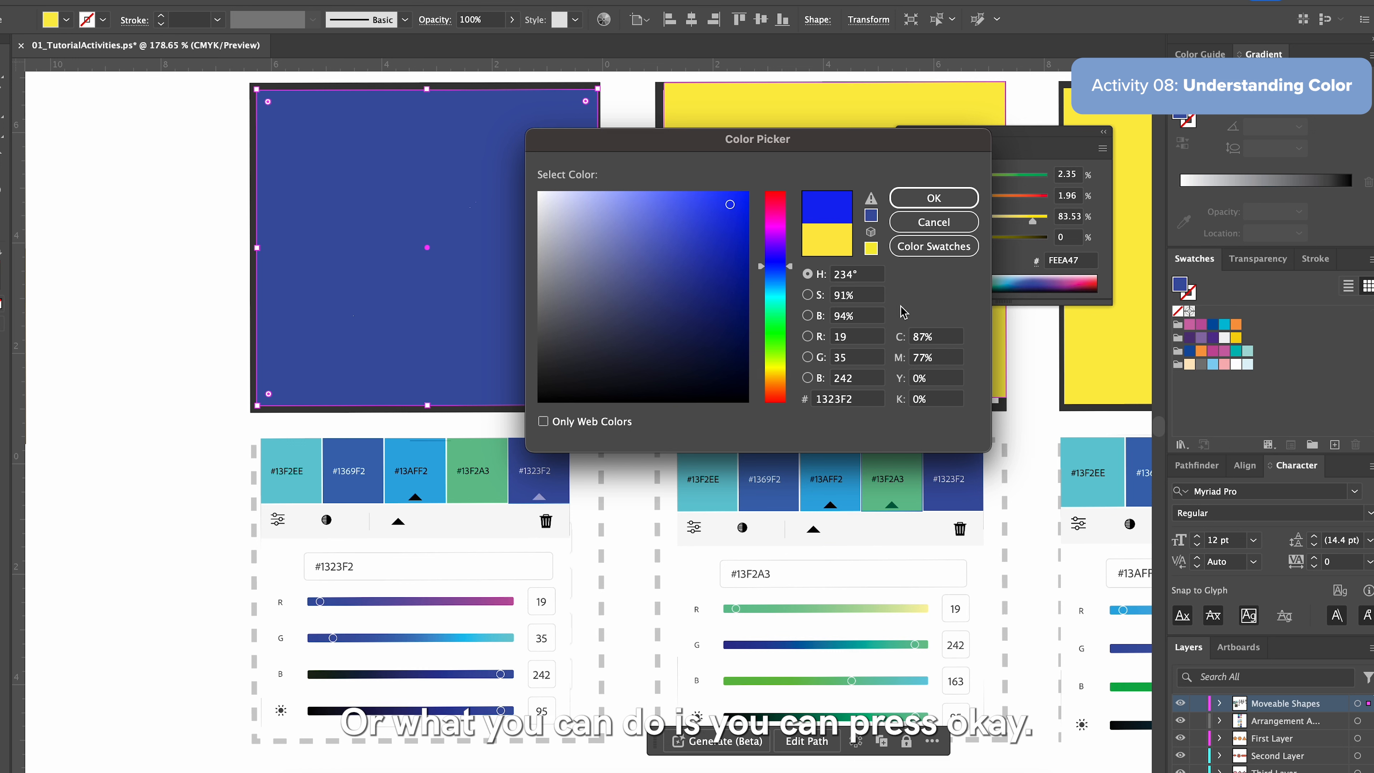
pyautogui.click(945, 202)
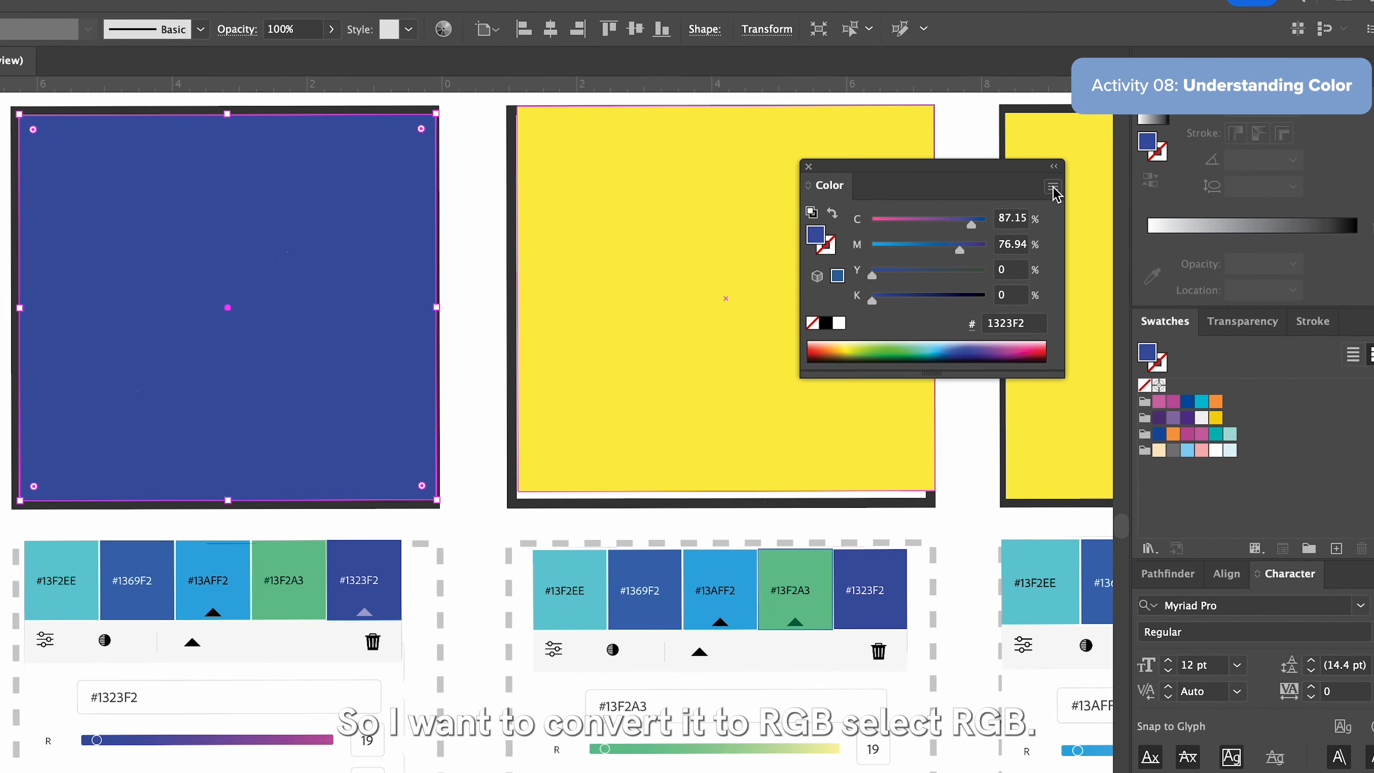
# Switch the colour values to RGB mode and set the second RGB CODE square's fill to R 19, G 242, B 163.
pyautogui.click(1102, 149)
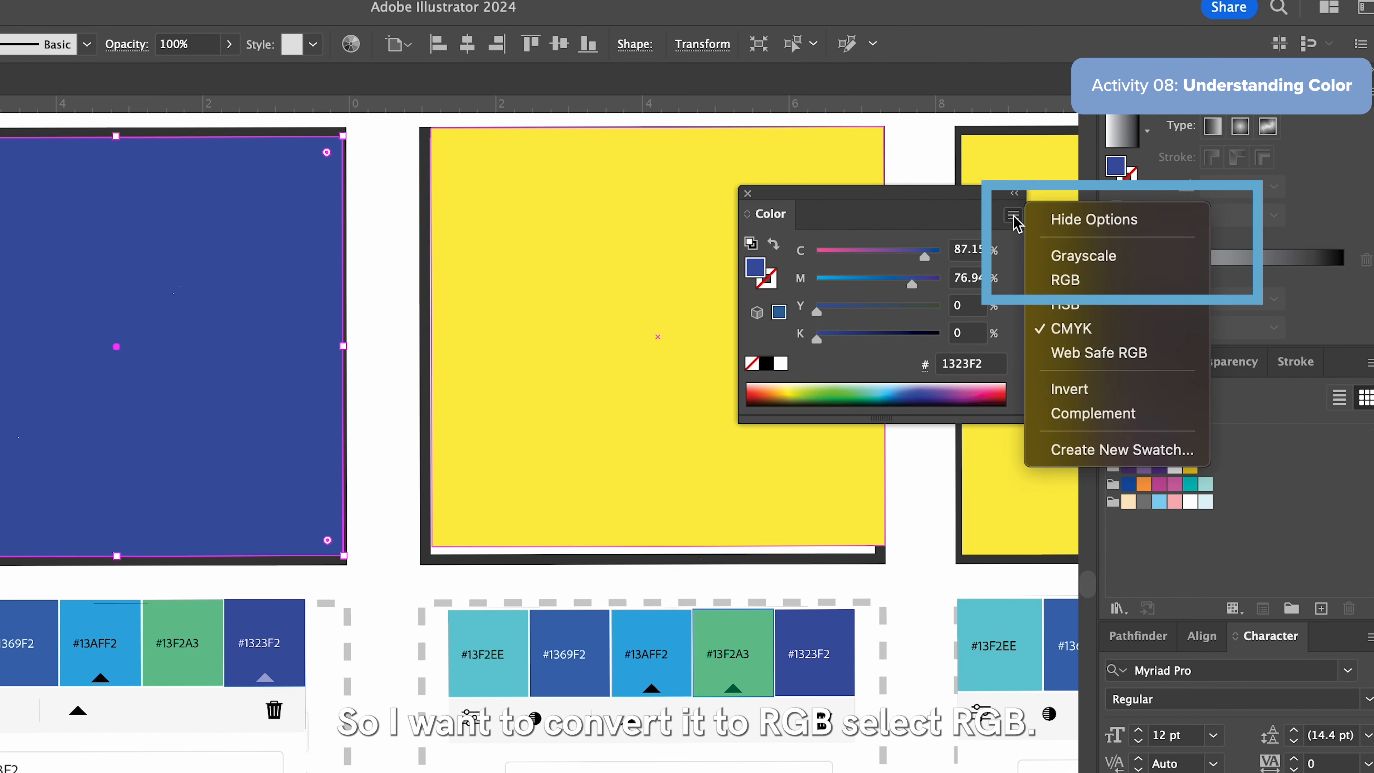
pyautogui.click(1064, 279)
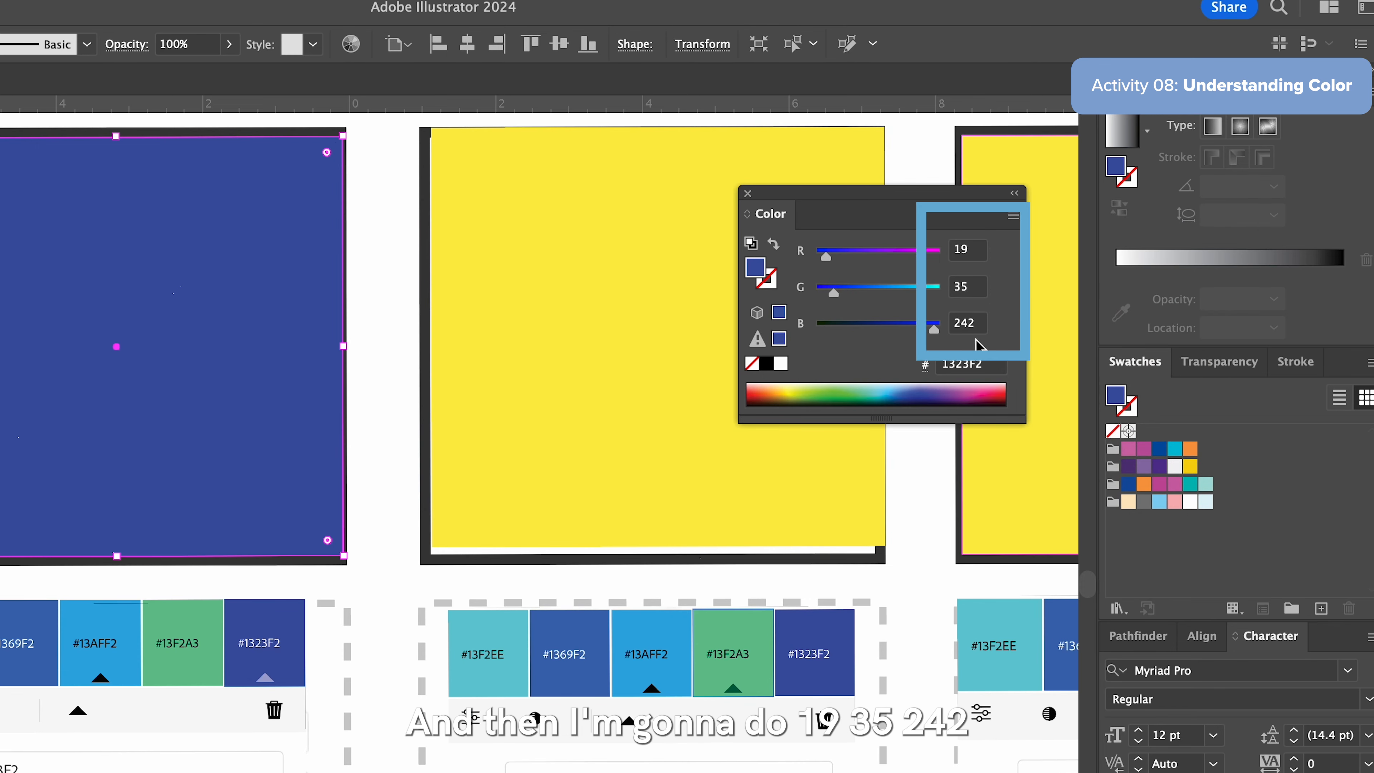
pyautogui.hscroll(3, 692, 414)
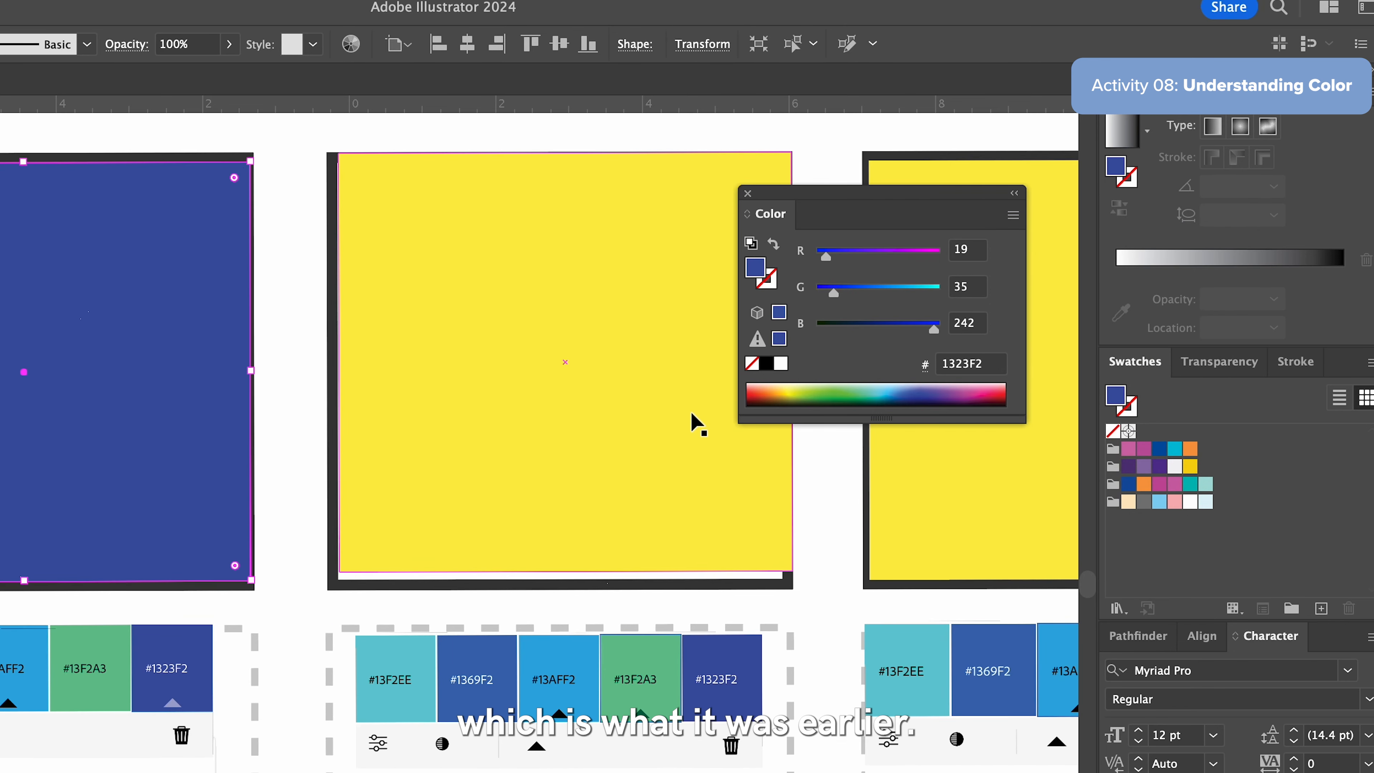
pyautogui.hscroll(5, 682, 420)
pyautogui.click(592, 376)
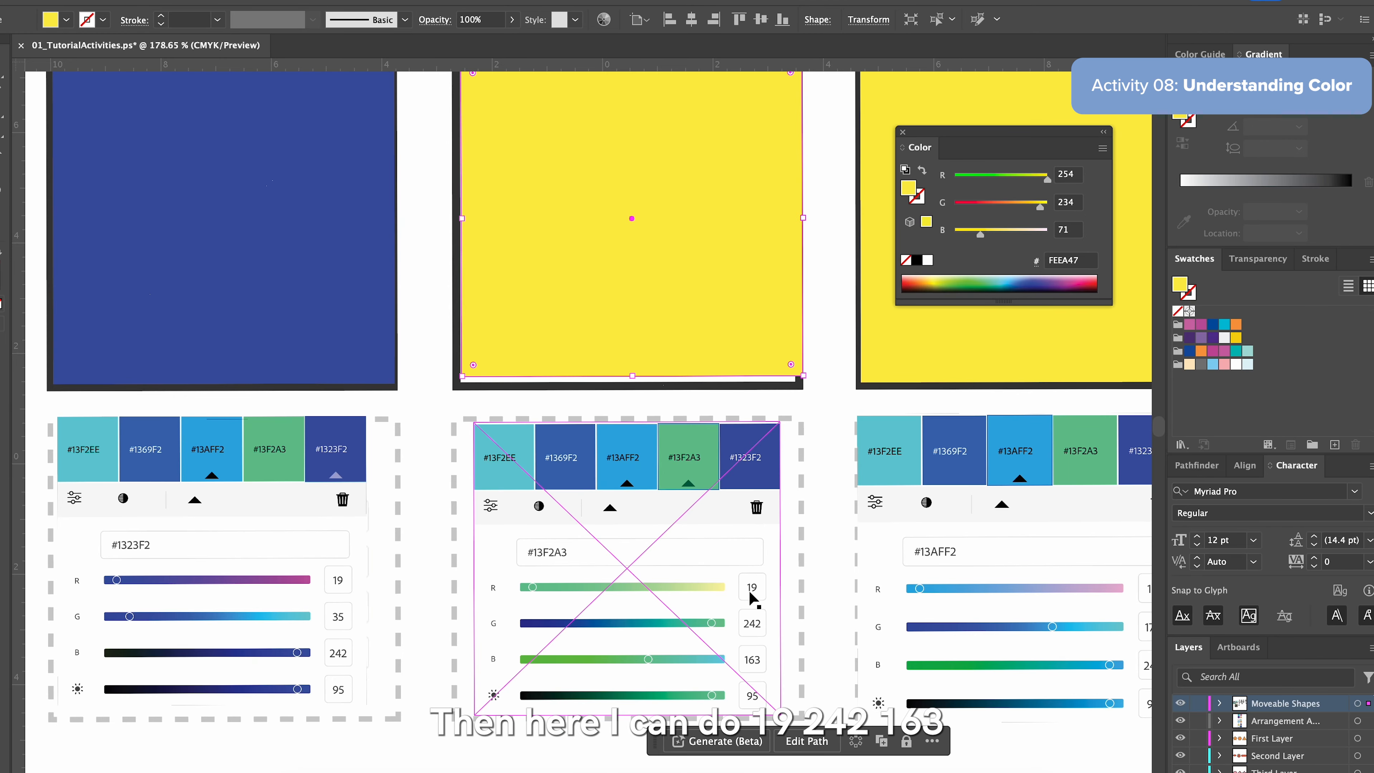
pyautogui.click(1067, 174)
pyautogui.write('1')
pyautogui.press('Tab')
pyautogui.write('242')
pyautogui.press('Tab')
pyautogui.write('1')
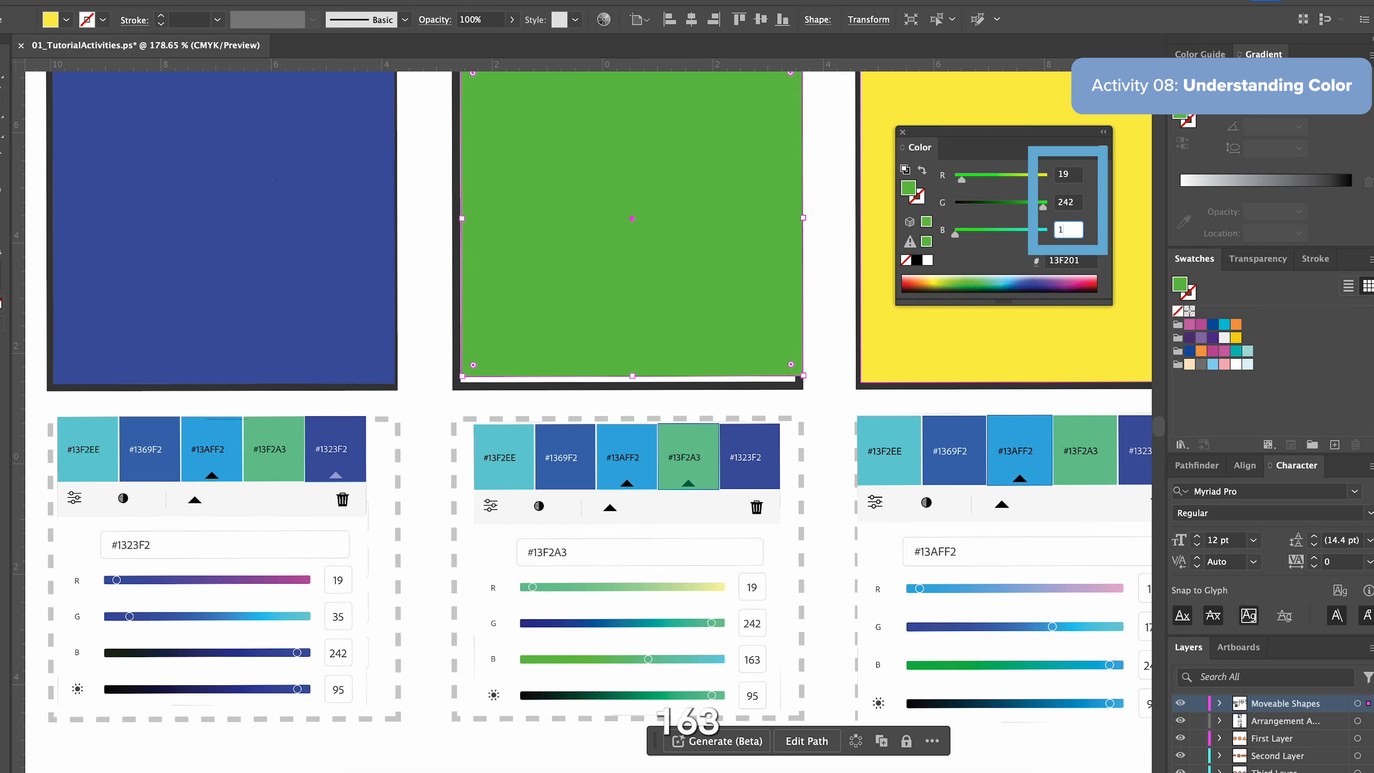
pyautogui.write('63')
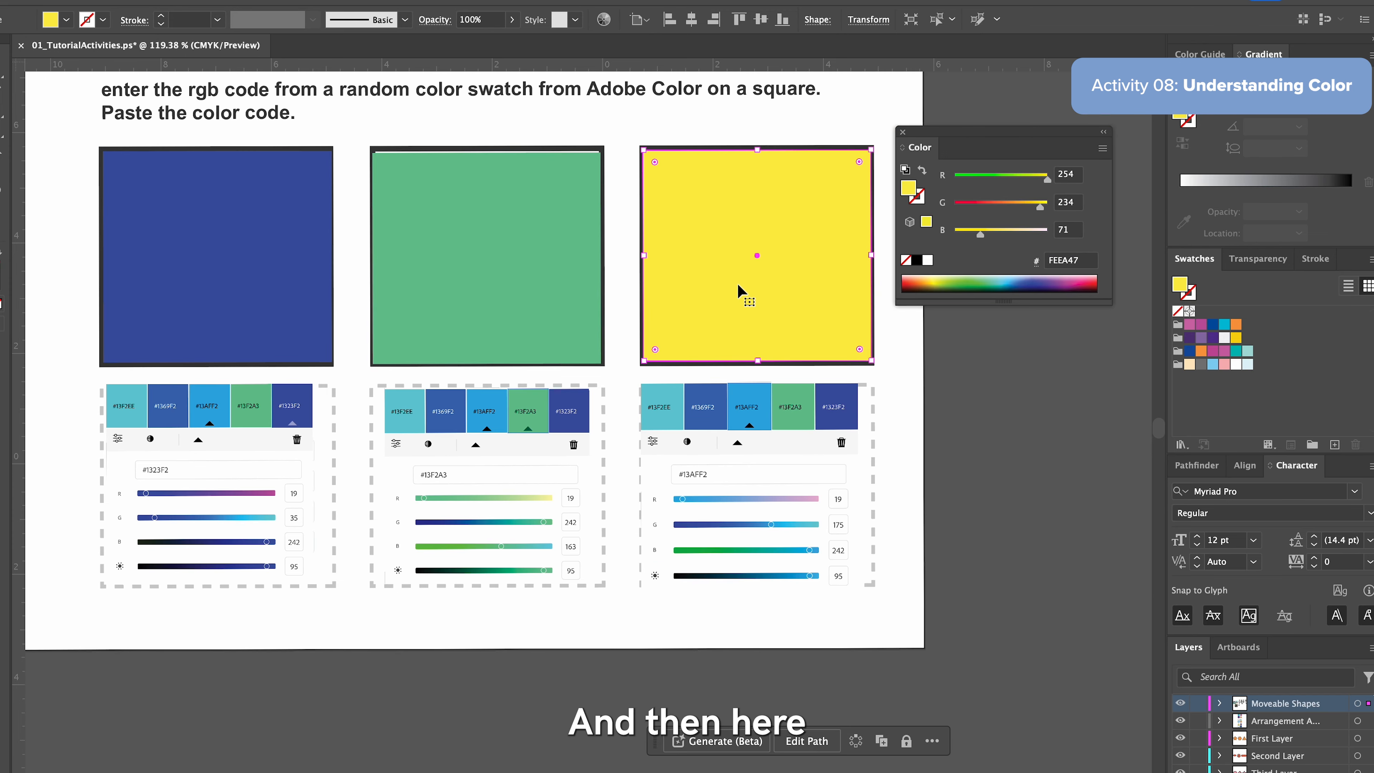
# Set the third RGB CODE square's fill to the #13AFF2 swatch's RGB values, R 19, G 175, B 242.
pyautogui.scroll(3, 754, 325)
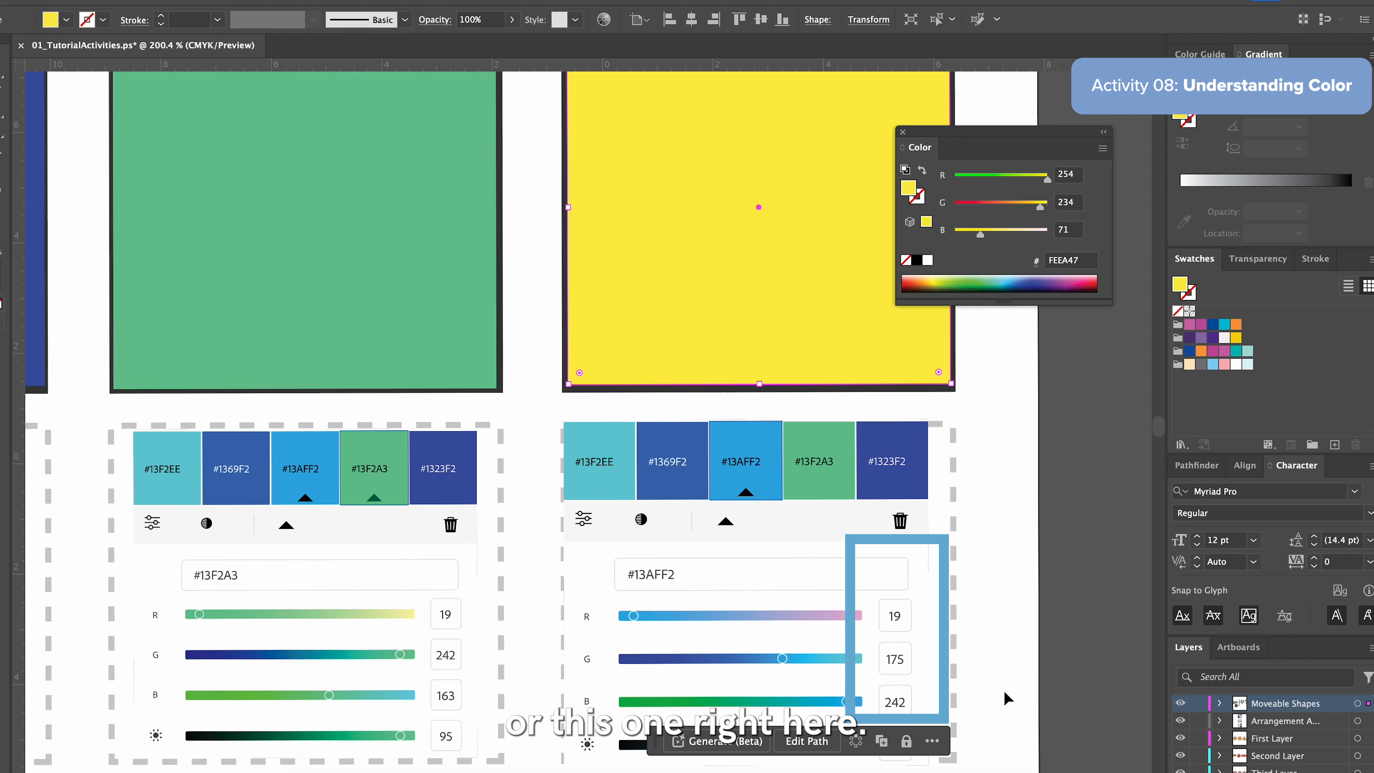
pyautogui.scroll(-2, 994, 667)
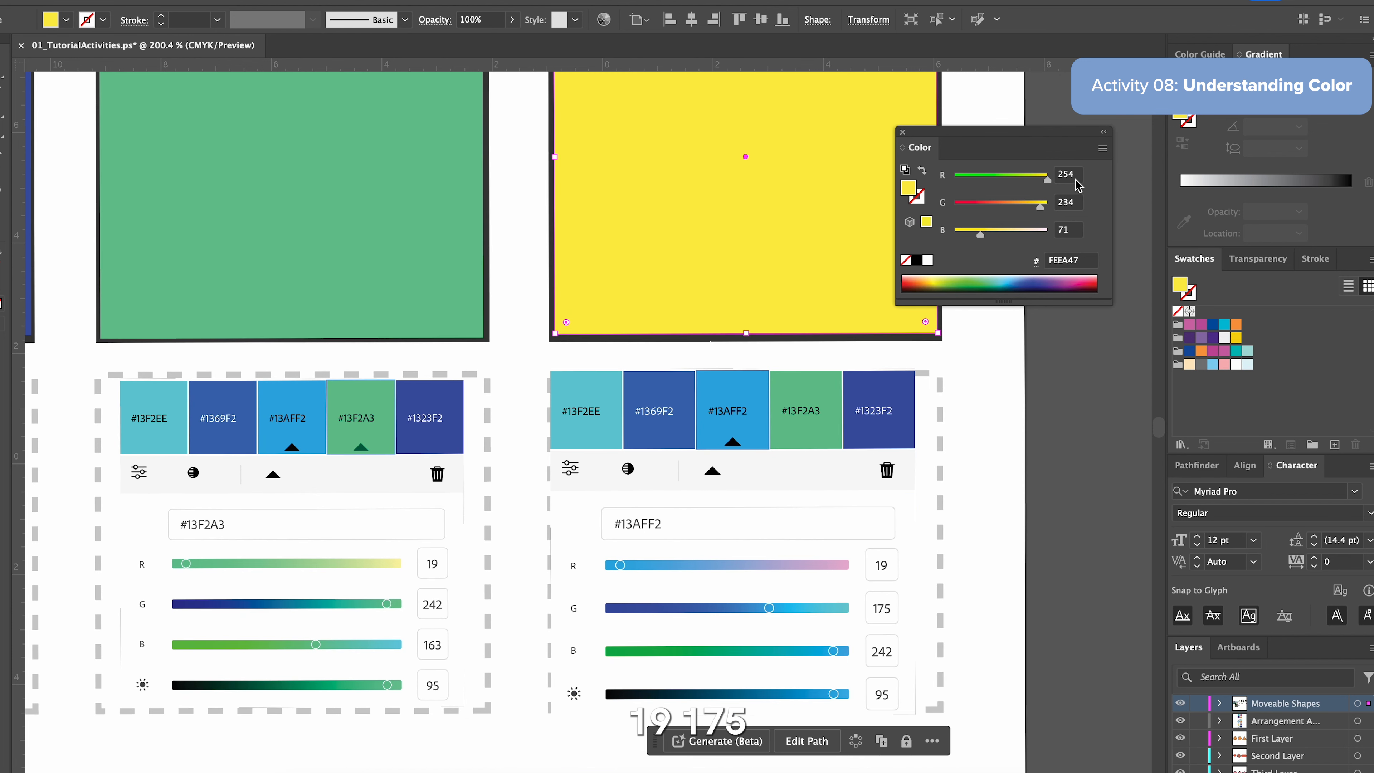